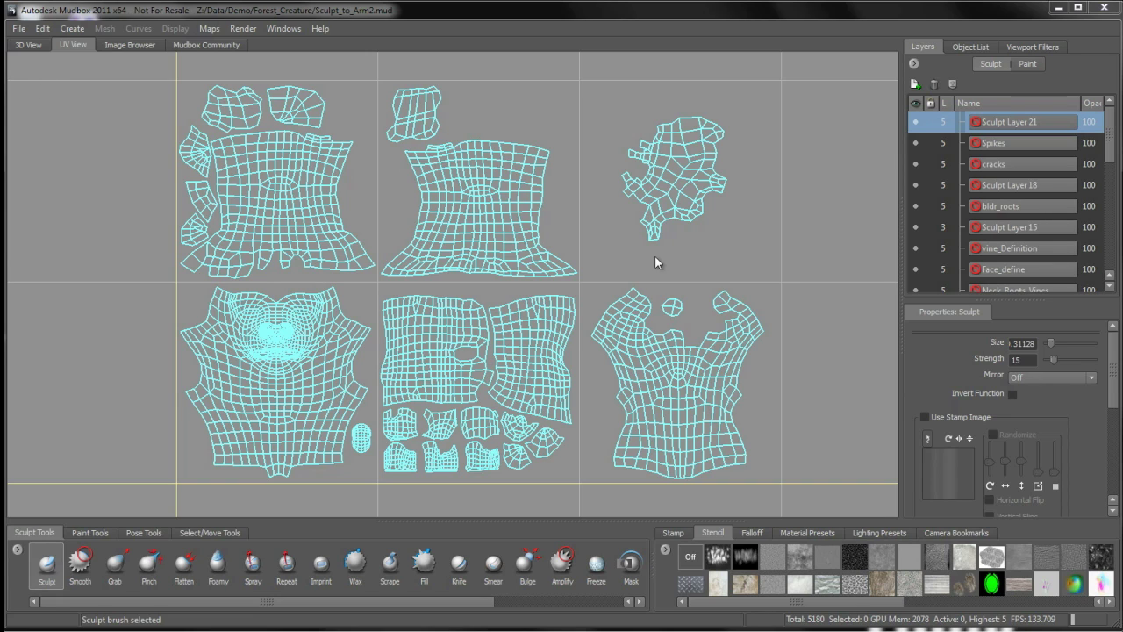
- Raise the creature mesh to subdivision level 5 in the 3D view and check its UV layout at that level
click(34, 46)
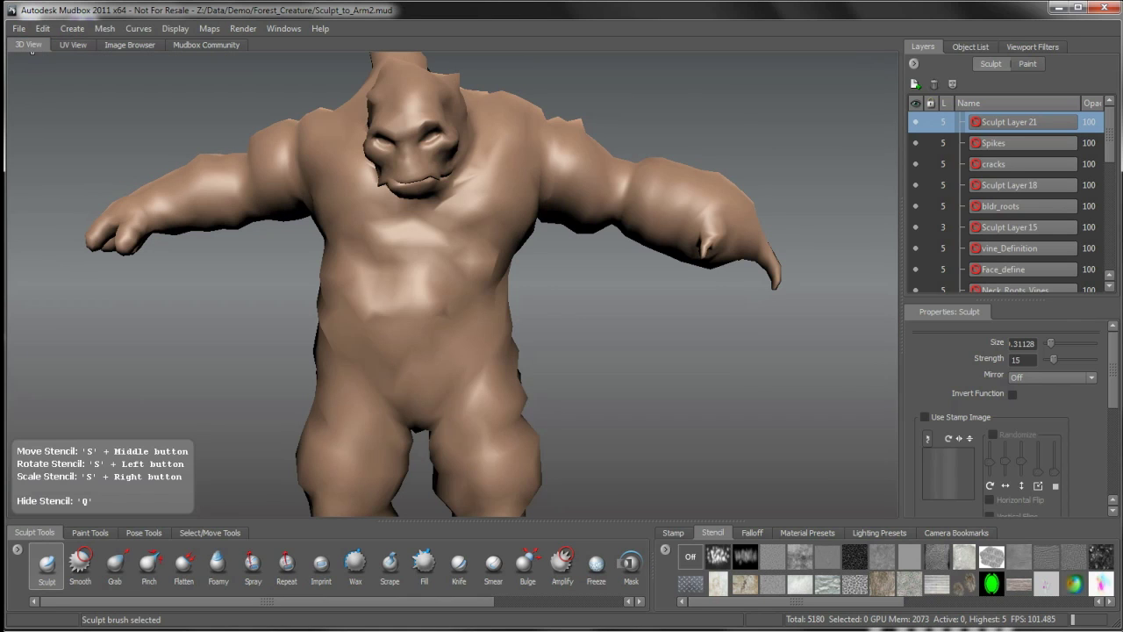
key(Page_Up)
key(Page_Up)
key(Page_Up)
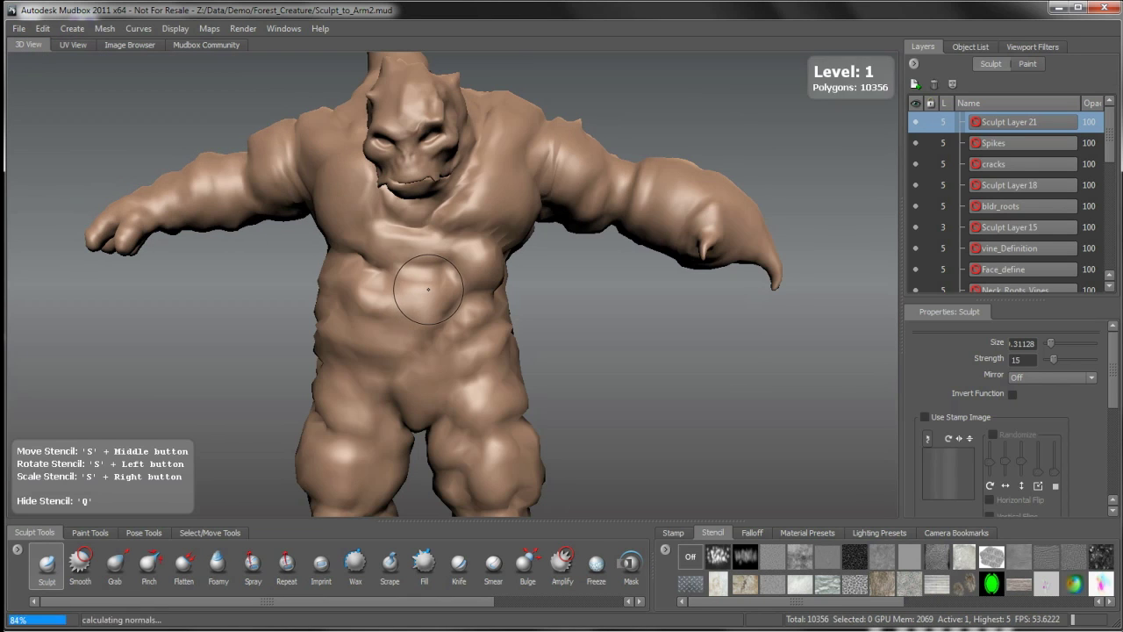
scroll(448, 300, down, 1)
key(Page_Up)
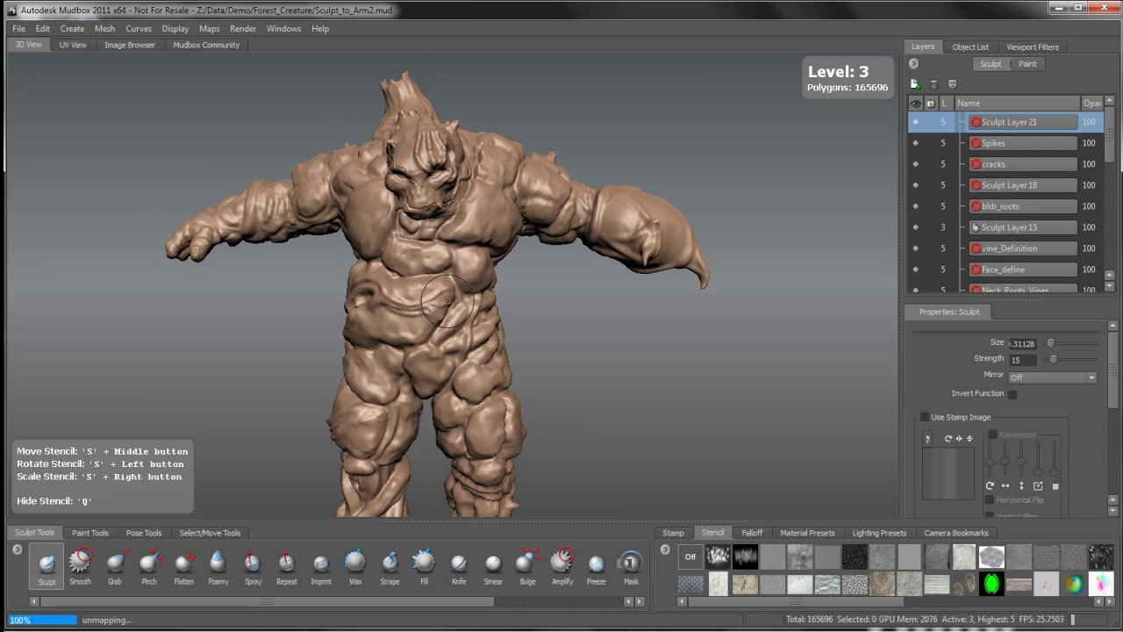
key(Page_Up)
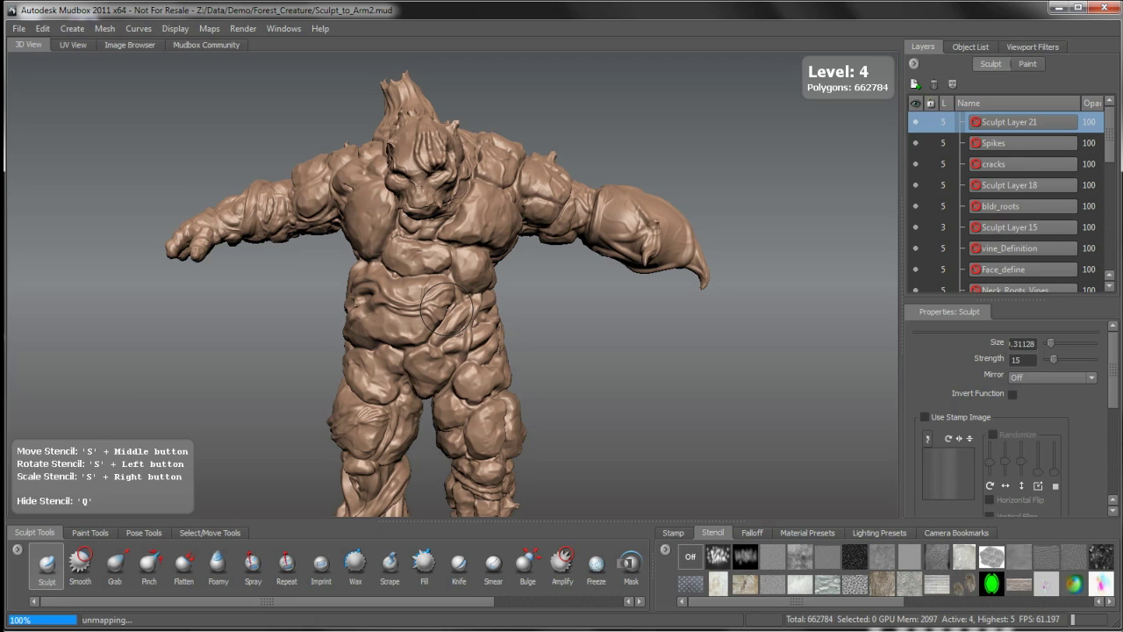
key(Page_Up)
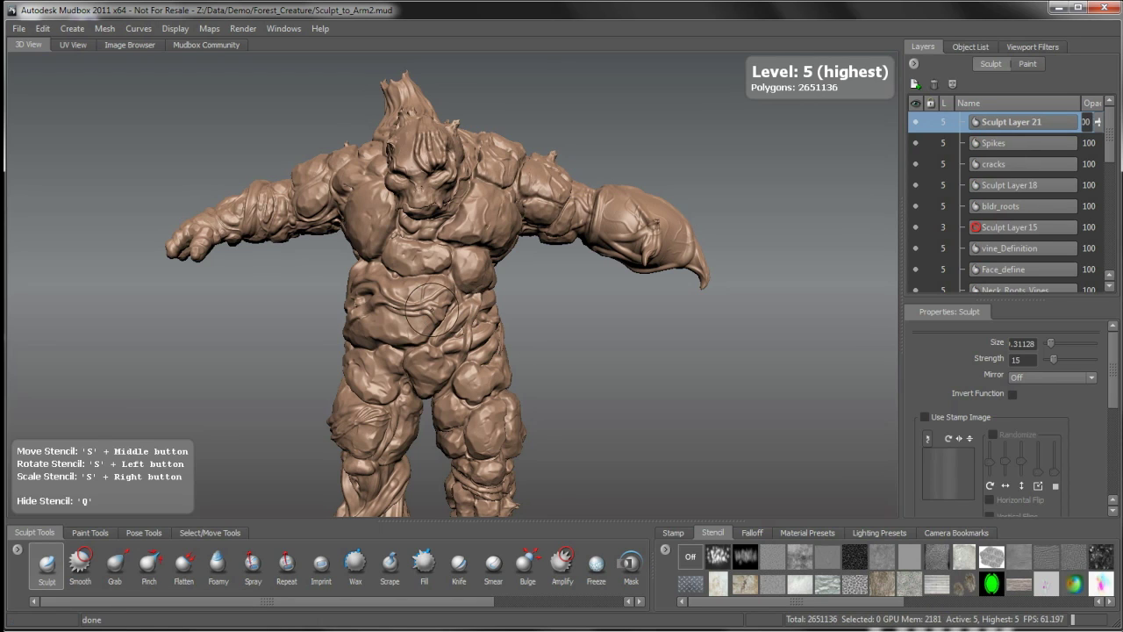
click(74, 46)
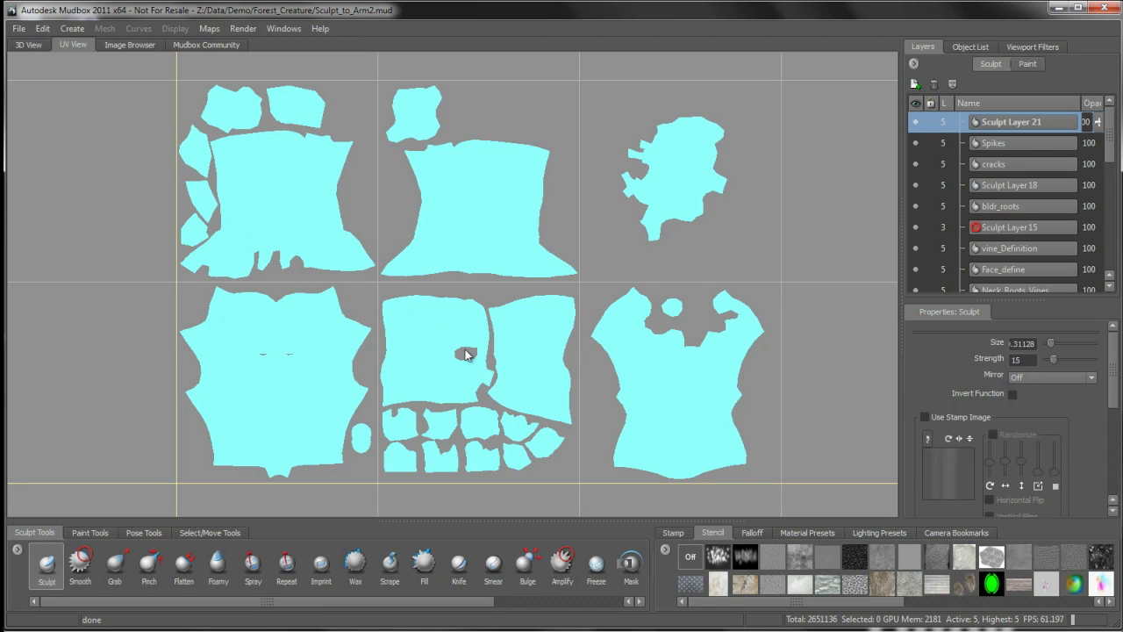
click(29, 47)
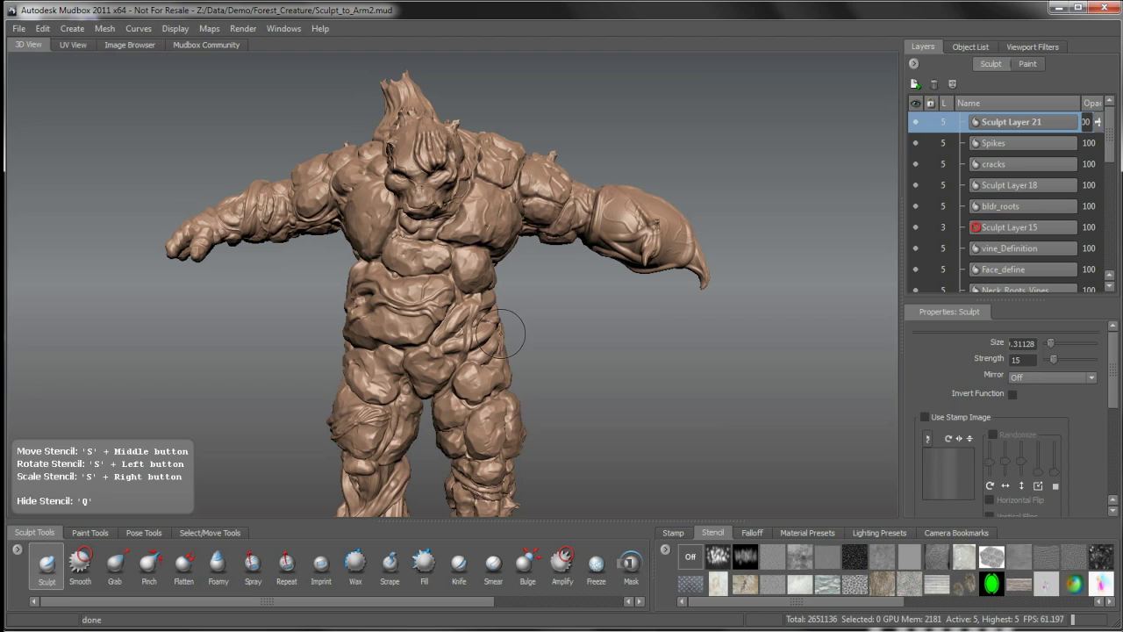
- Examine the sculpted stone and vine detail on the creature's head, torso and arms from several angles
alt+middle_drag(467, 300, 517, 290)
alt+drag(517, 291, 551, 269)
alt+middle_drag(551, 269, 457, 289)
alt+right_drag(458, 288, 480, 251)
alt+middle_drag(480, 251, 519, 302)
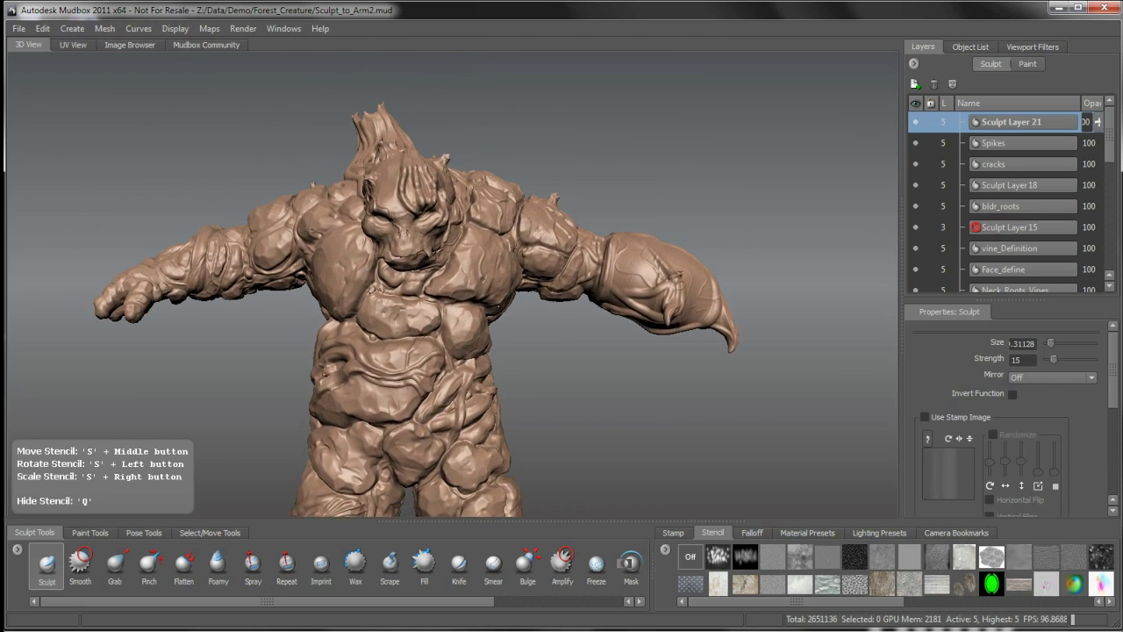
alt+right_drag(520, 302, 524, 292)
alt+middle_drag(524, 292, 537, 298)
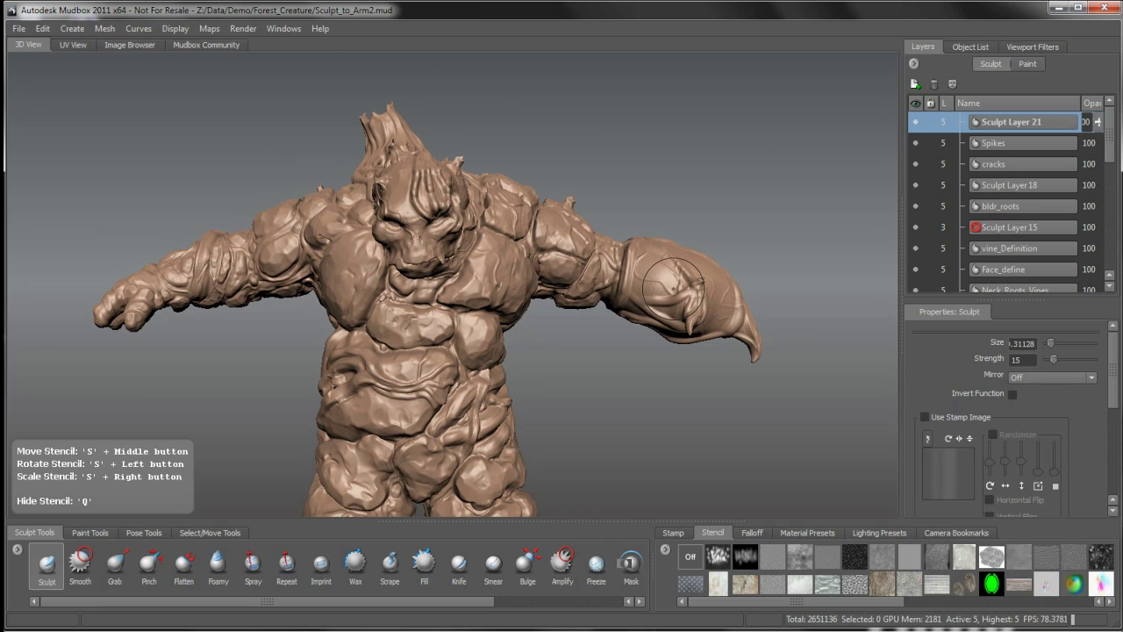
mouse_move(676, 285)
alt+mouse_down()
mouse_move(650, 283)
mouse_move(652, 317)
alt+mouse_up()
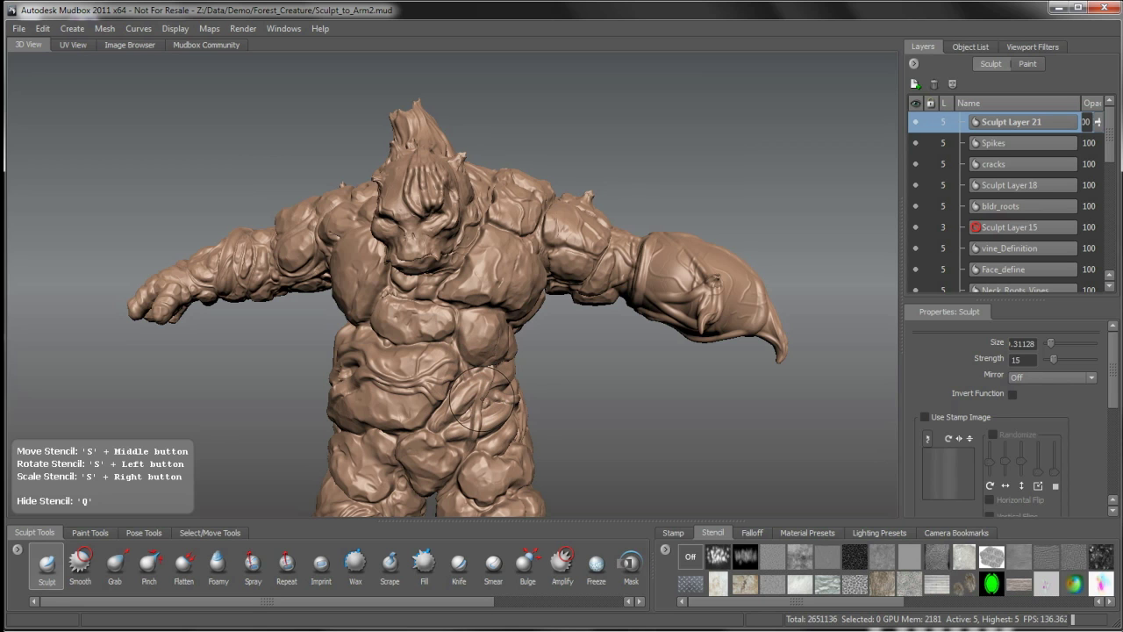
mouse_move(414, 357)
alt+mouse_down()
mouse_move(483, 353)
mouse_move(423, 382)
mouse_move(529, 389)
alt+mouse_up()
alt+right_drag(504, 380, 502, 391)
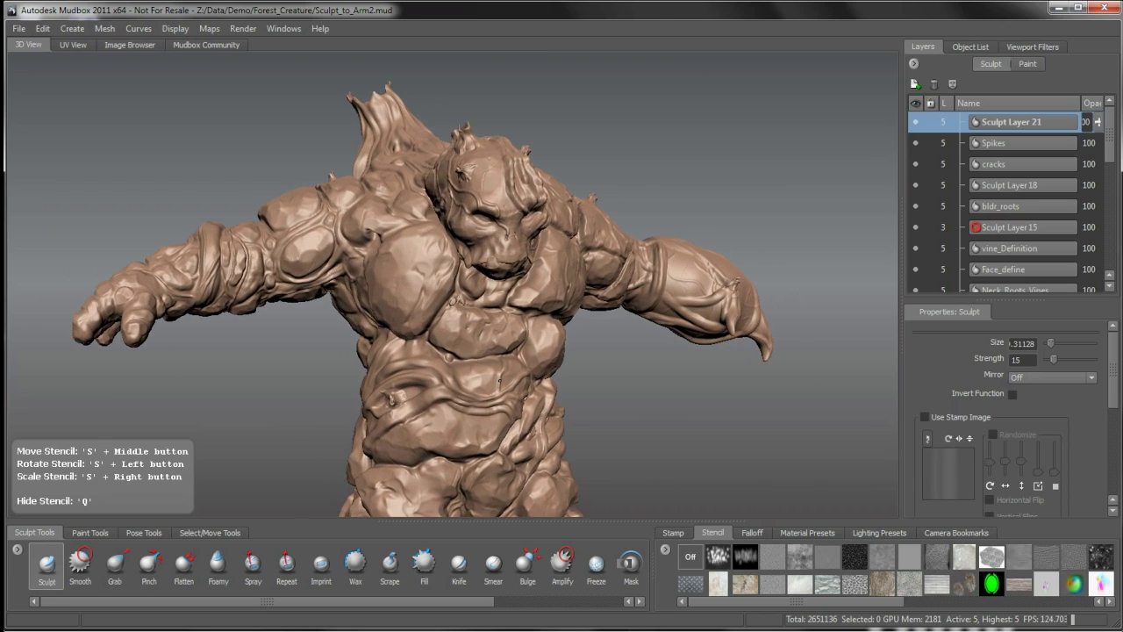
alt+middle_drag(502, 391, 519, 400)
alt+drag(520, 400, 506, 399)
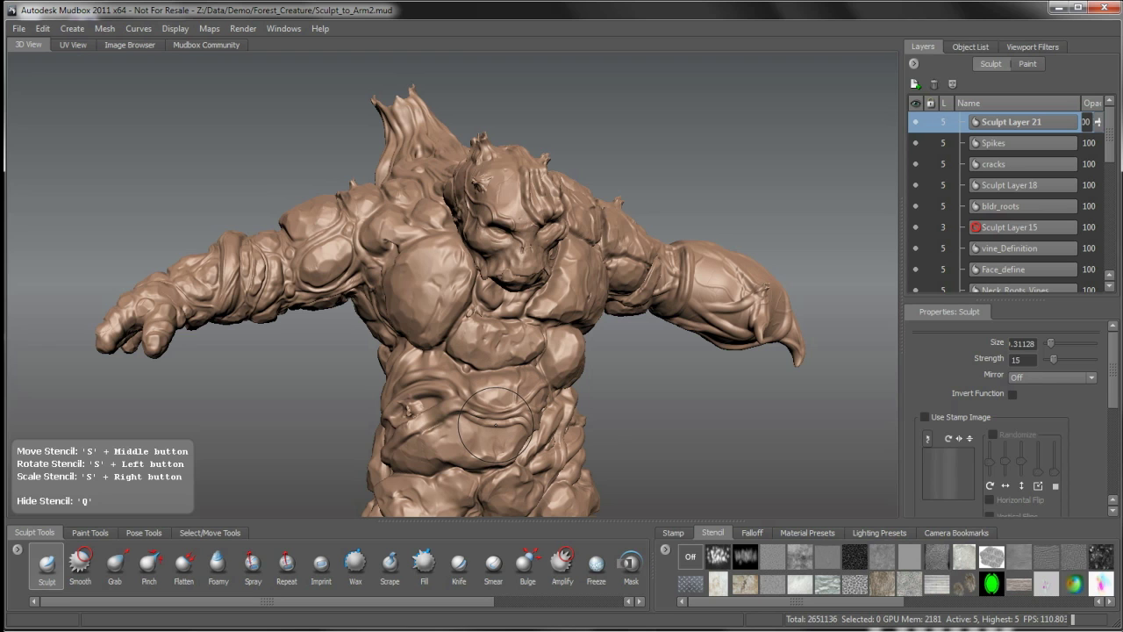
mouse_move(538, 399)
alt+mouse_down()
mouse_move(474, 392)
mouse_move(524, 377)
alt+mouse_up()
alt+drag(599, 299, 511, 238)
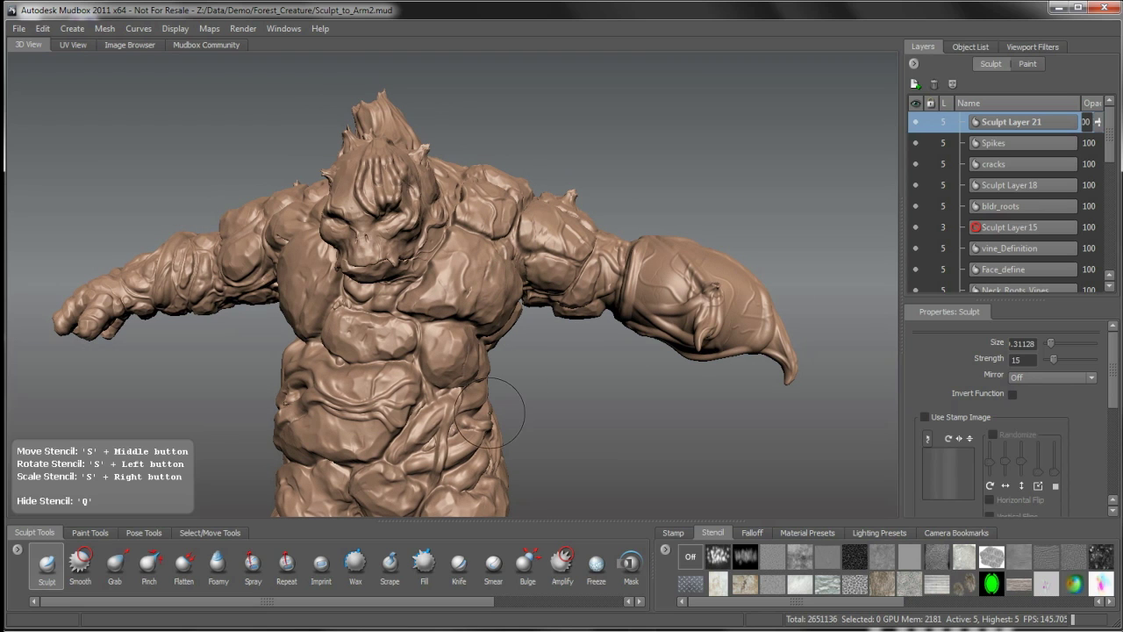
alt+drag(443, 374, 447, 421)
alt+drag(506, 396, 472, 361)
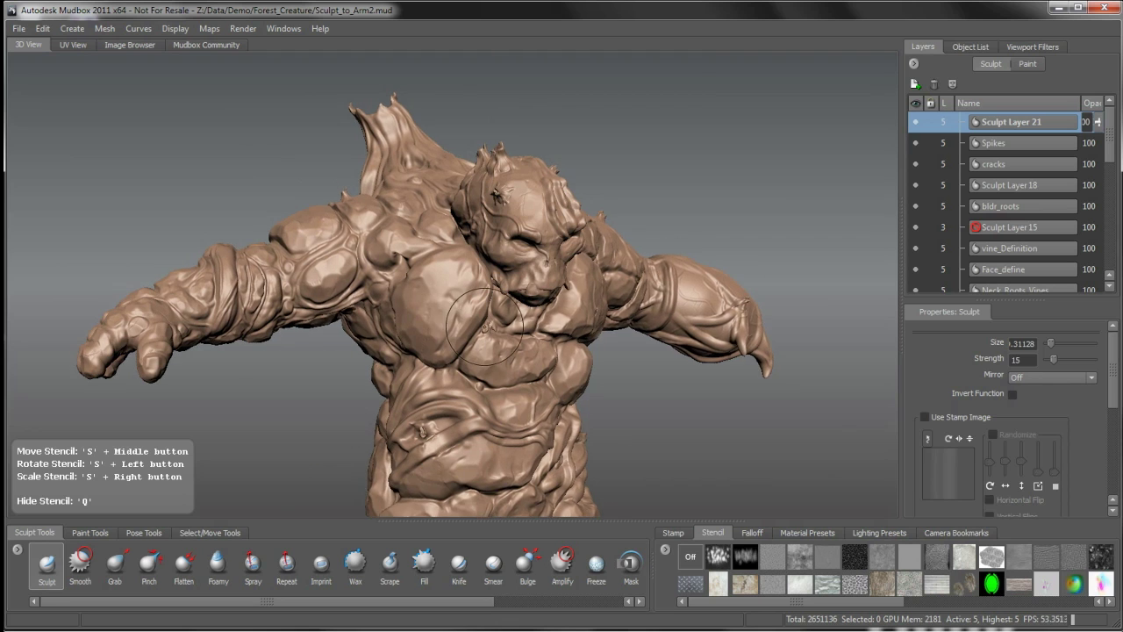
alt+right_drag(472, 362, 505, 383)
mouse_move(505, 383)
alt+mouse_down()
mouse_move(479, 397)
mouse_move(522, 363)
alt+mouse_up()
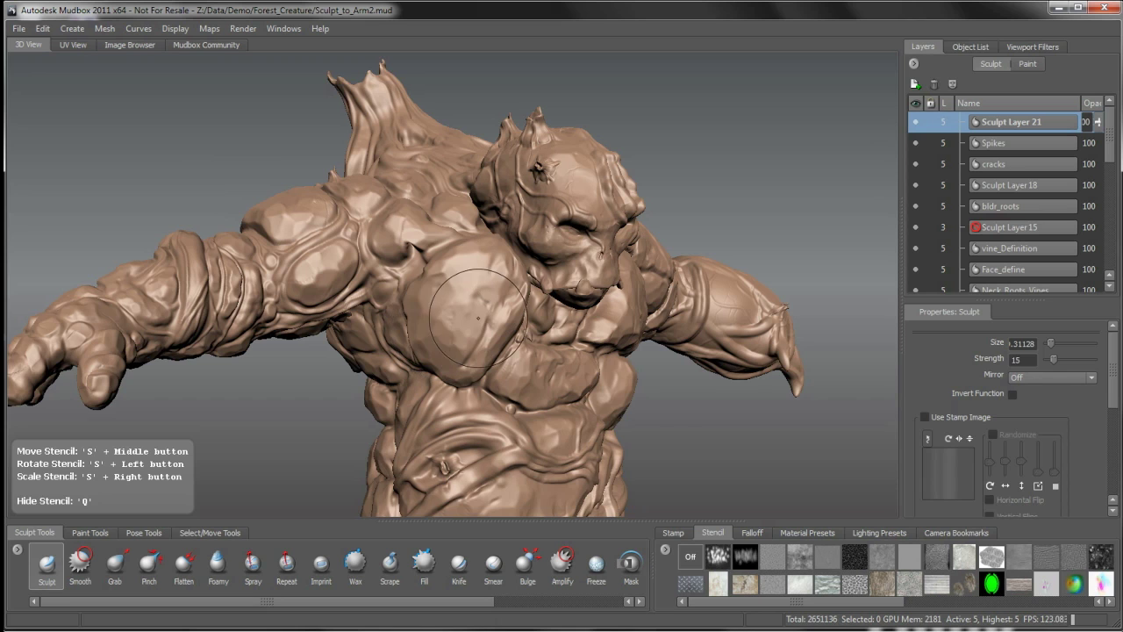
- Frame the creature's chest boulder closely and add a new sculpt layer above Sculpt Layer 21
alt+right_drag(456, 319, 493, 344)
alt+middle_drag(493, 345, 488, 373)
click(915, 86)
click(915, 84)
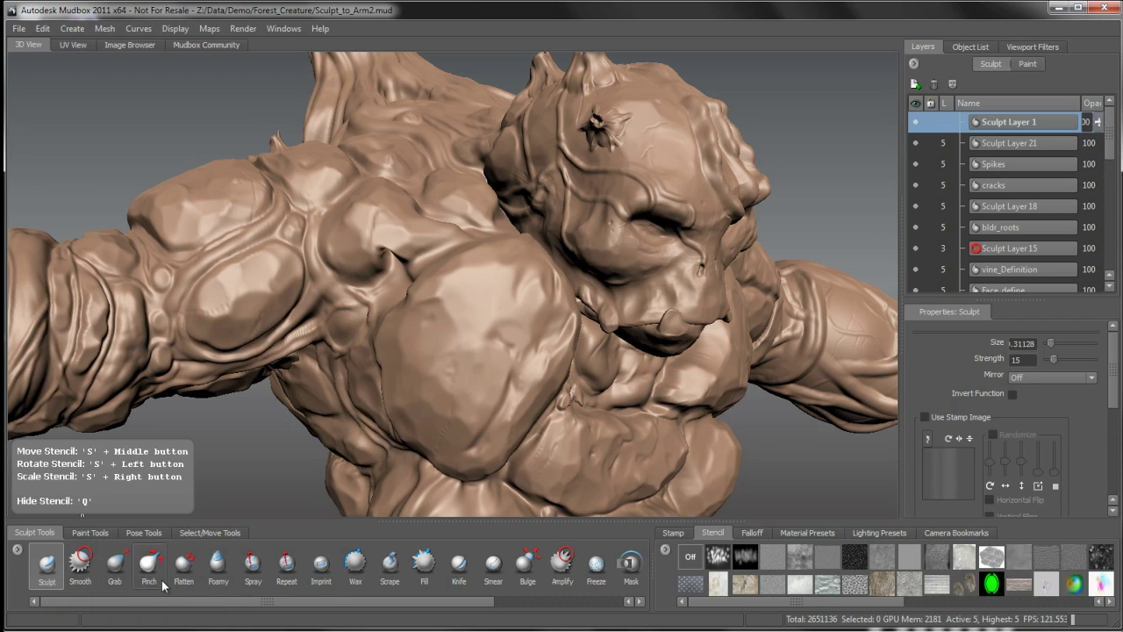
click(98, 528)
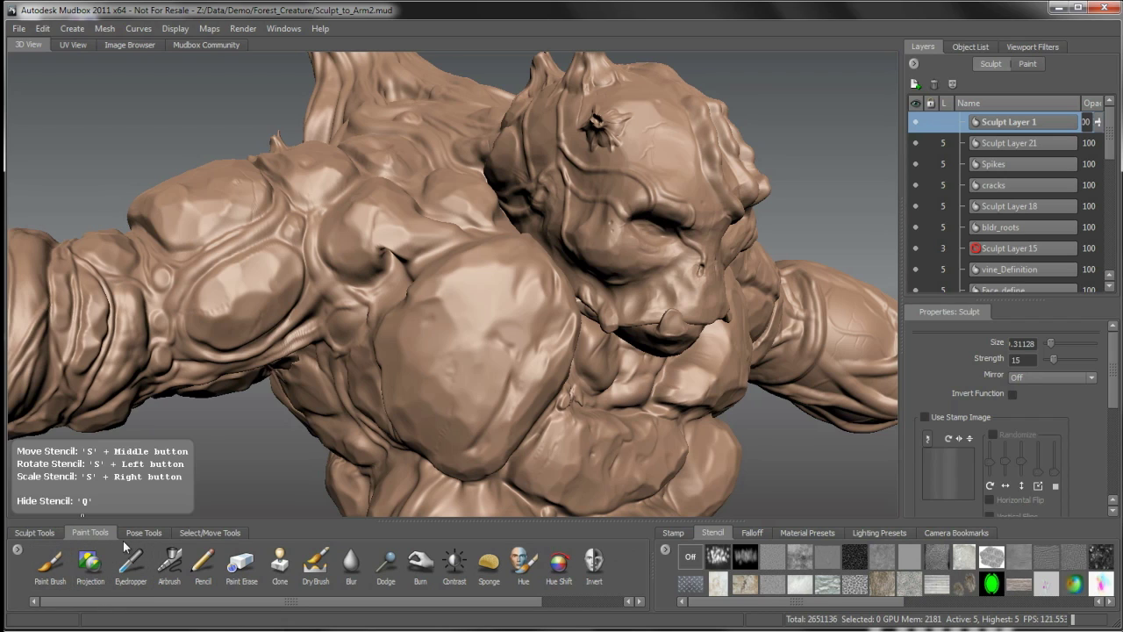
click(43, 535)
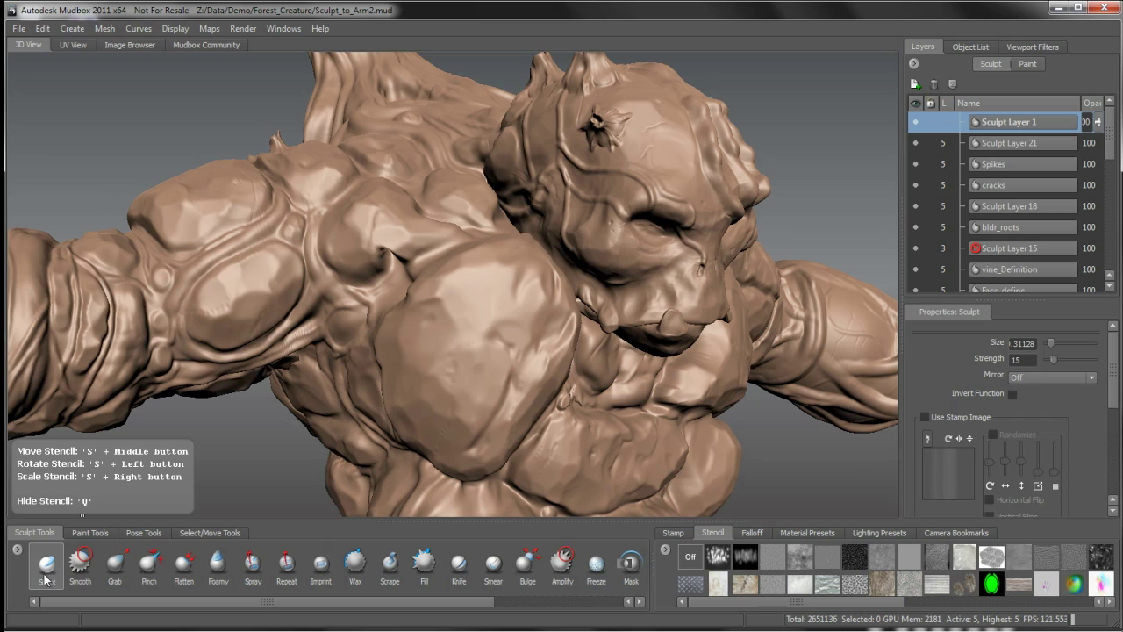
click(91, 533)
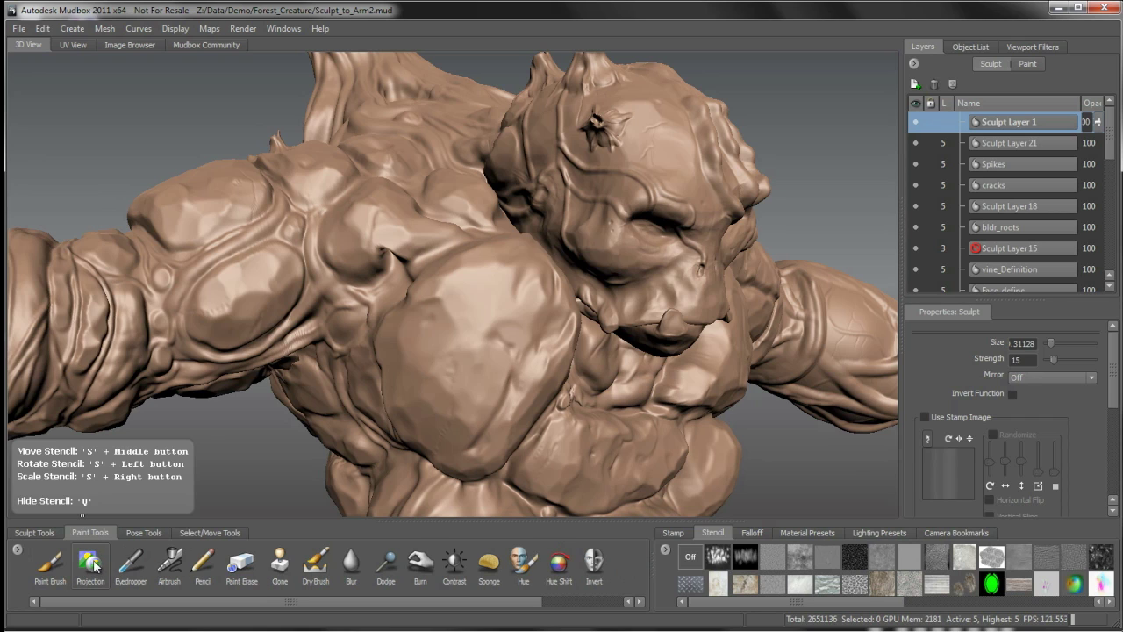
click(55, 532)
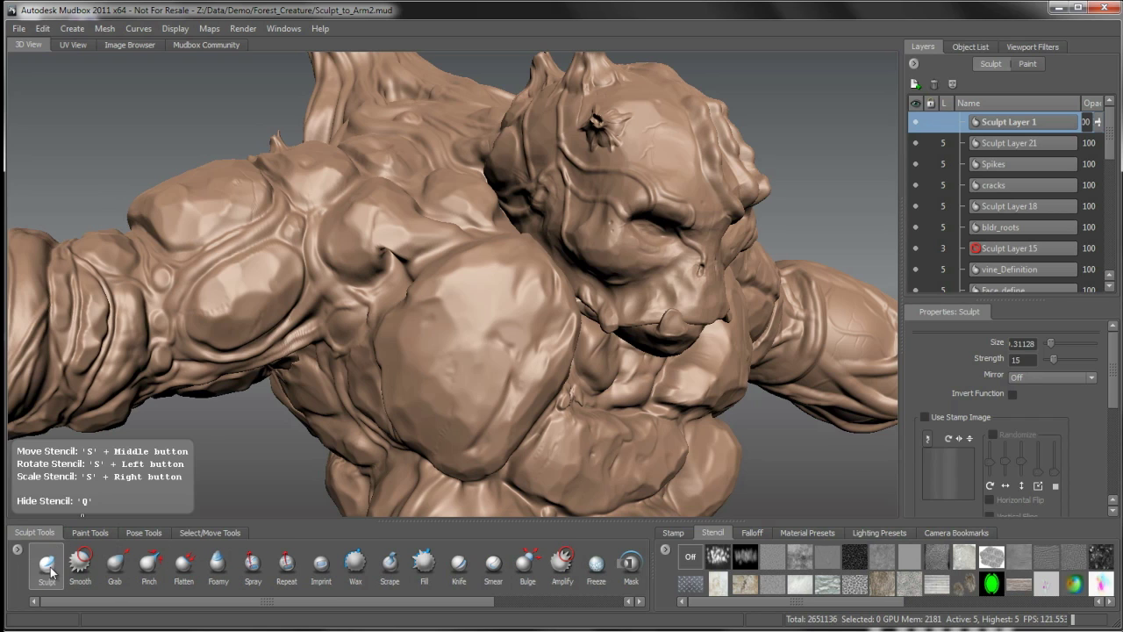
- Review the hotkey settings, including the preset choices and the assignments for the individual tools such as Projection
click(288, 28)
click(304, 45)
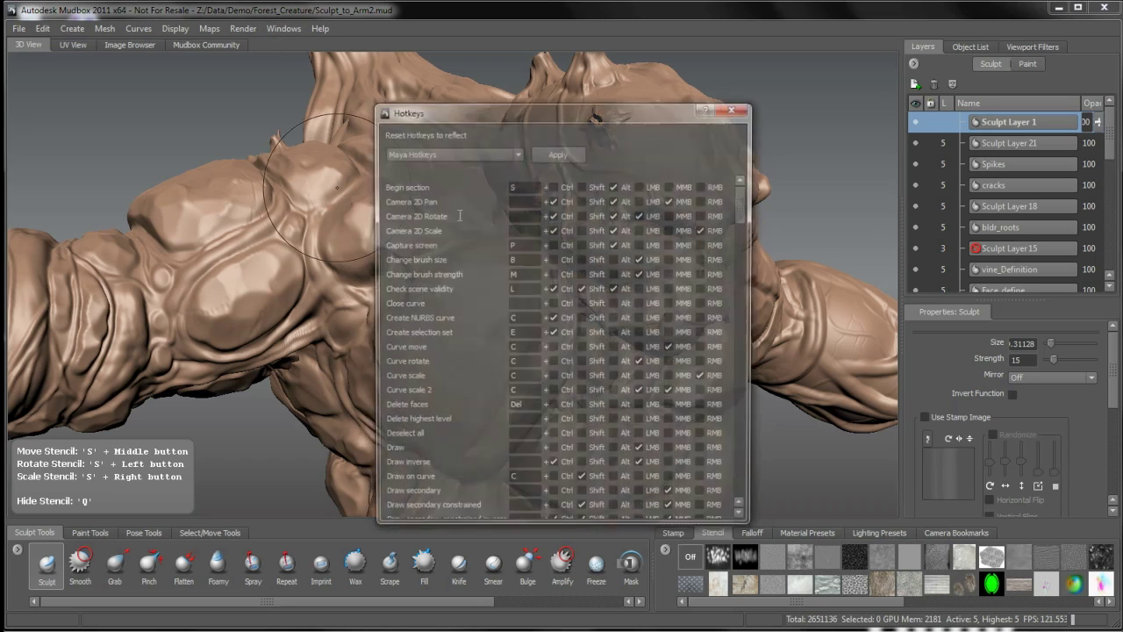
drag(553, 116, 543, 78)
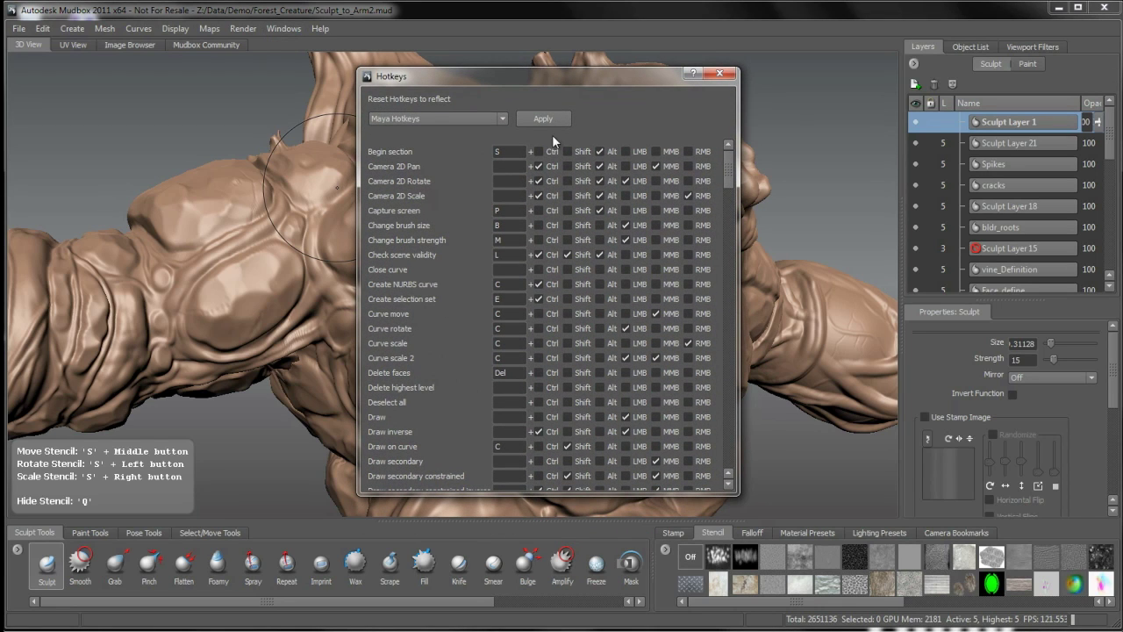
click(497, 118)
click(496, 121)
drag(729, 160, 722, 418)
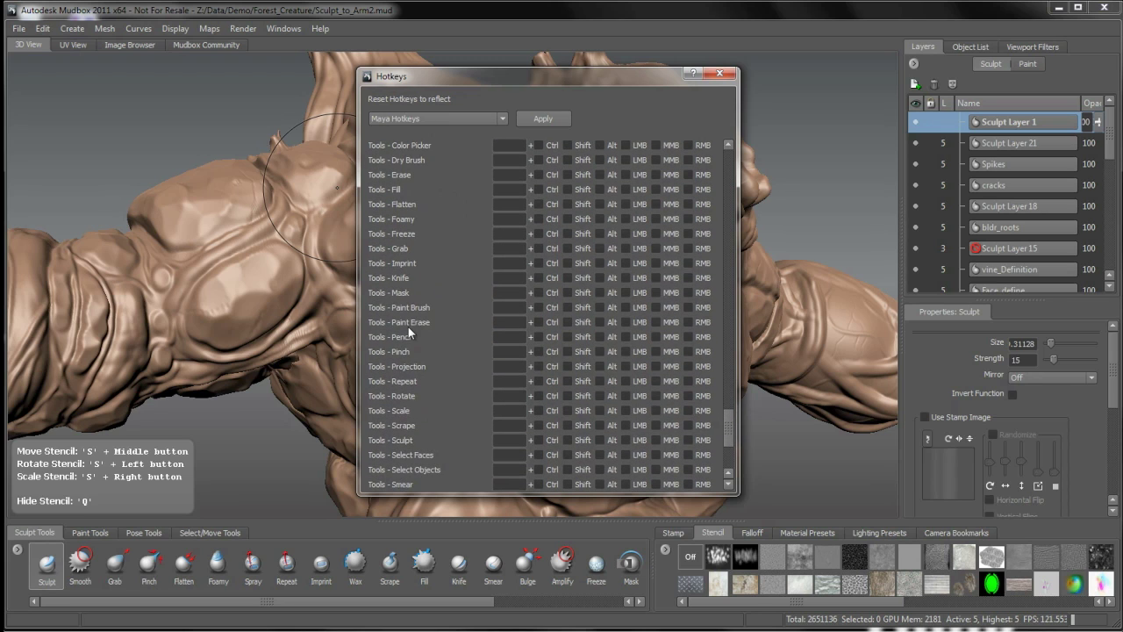
click(515, 367)
click(719, 73)
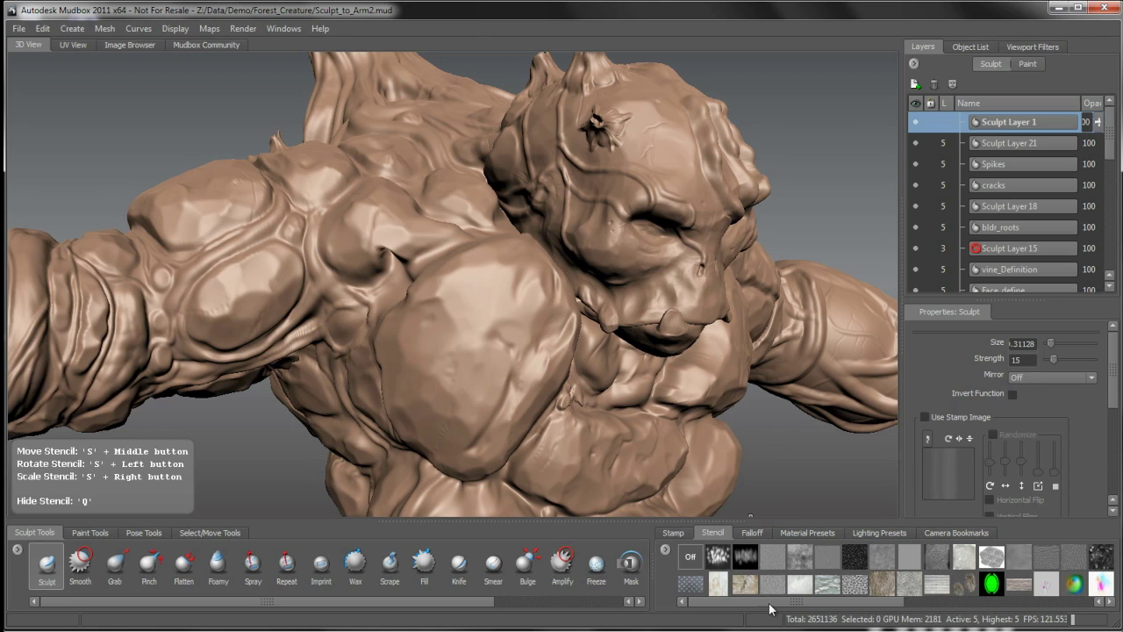
- Load the rgb_stone2.jpg stencil and turn off Use Tiles in its advanced settings
mouse_move(771, 603)
mouse_down()
mouse_move(824, 614)
mouse_move(783, 614)
mouse_up()
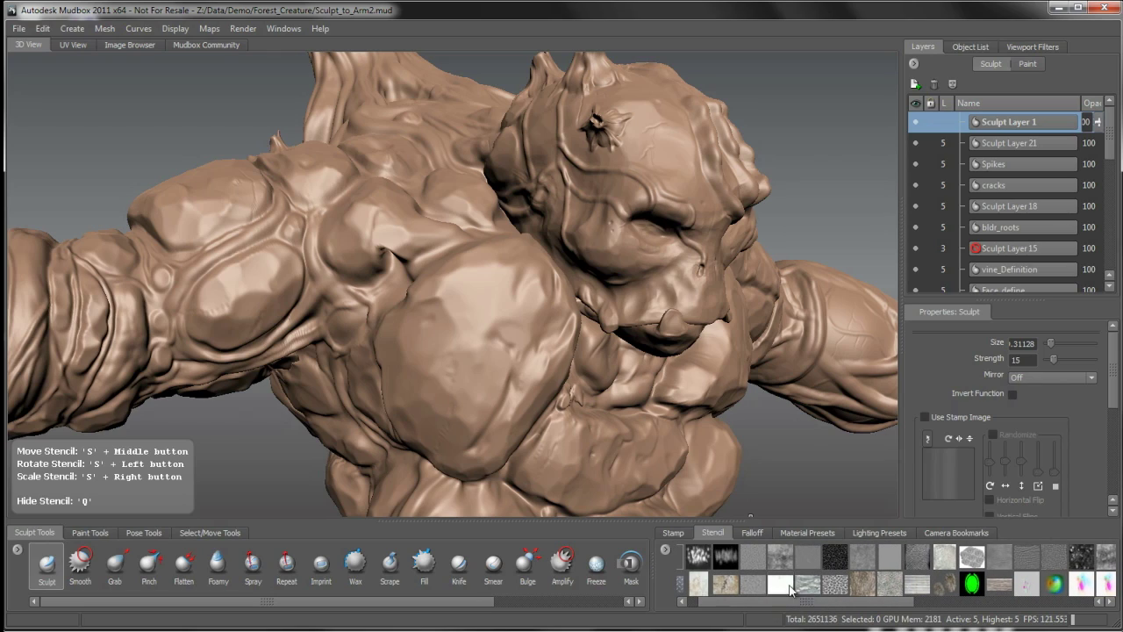
click(807, 593)
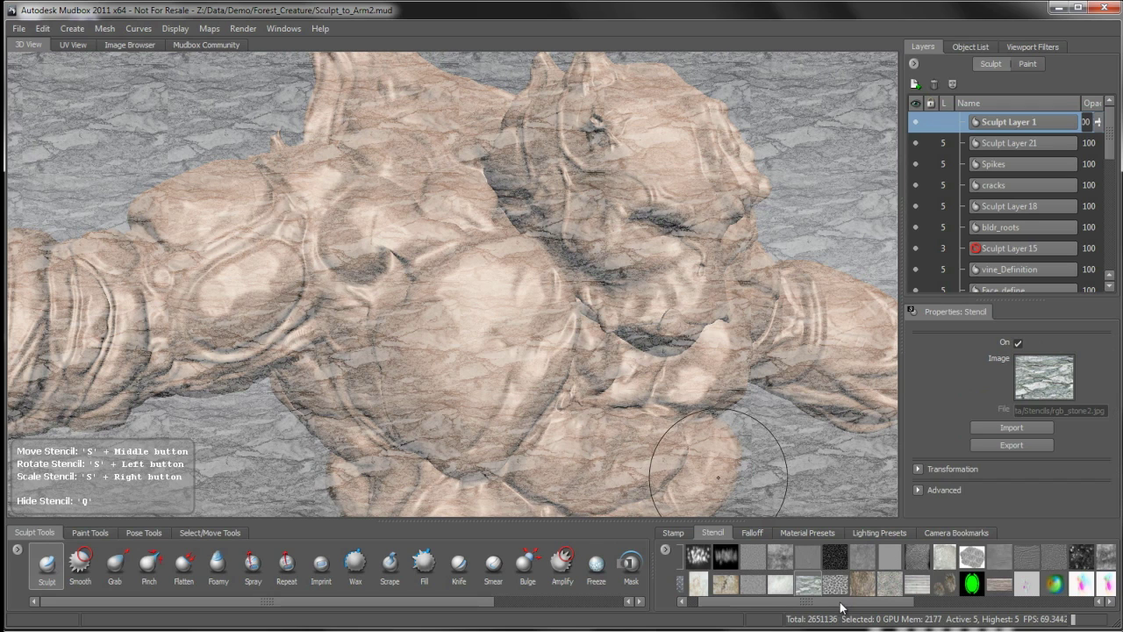
click(922, 489)
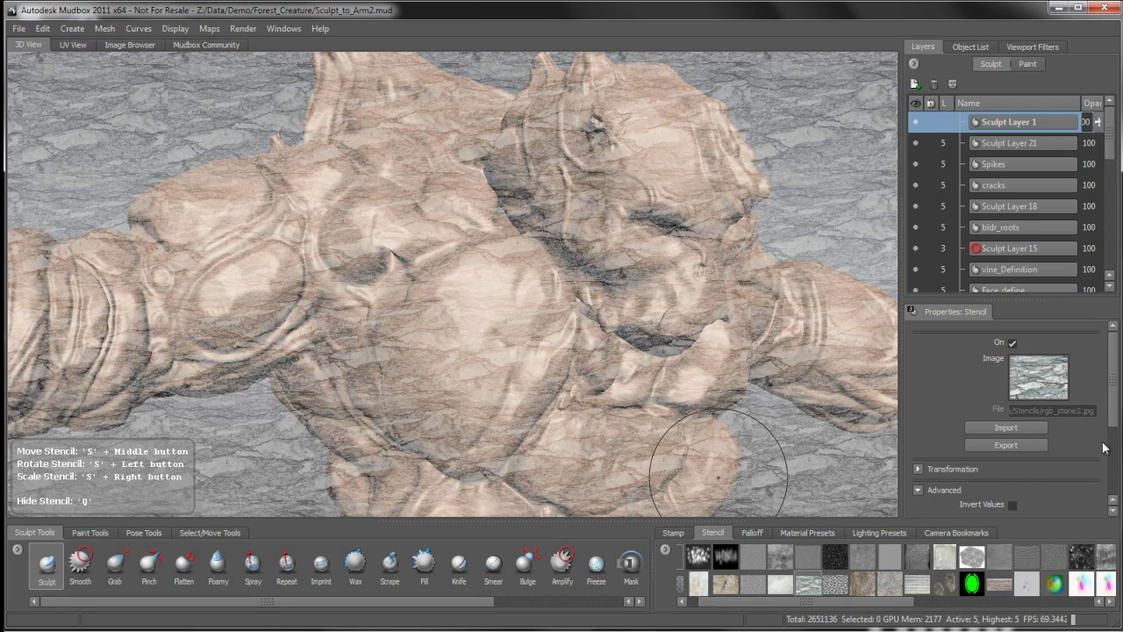
drag(1116, 417, 1115, 478)
click(1012, 446)
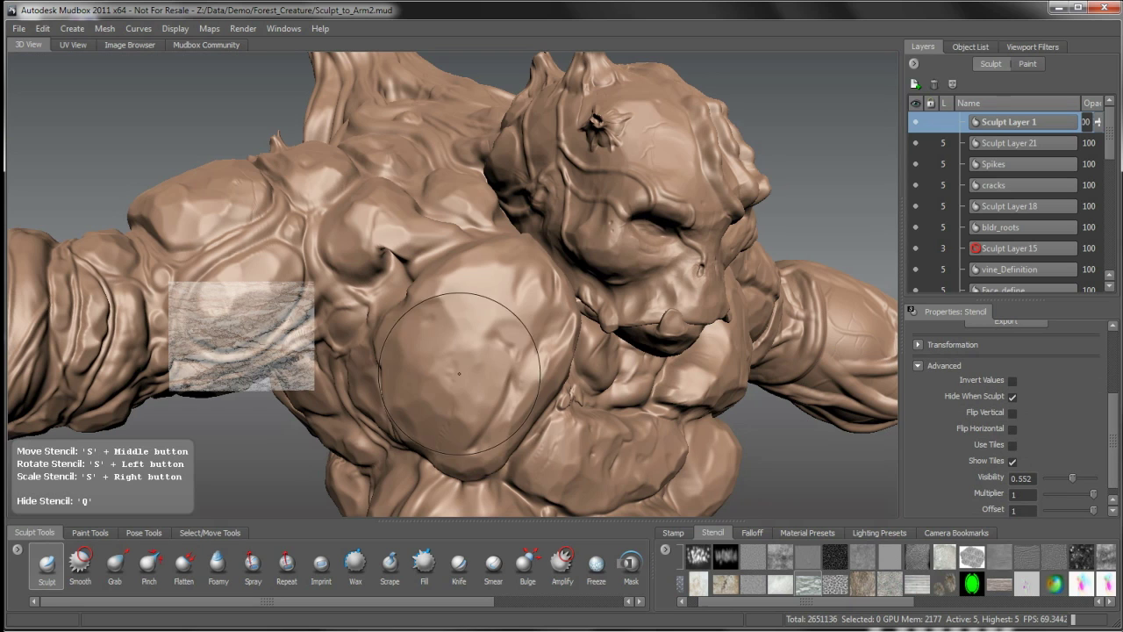
- Move and enlarge the stone stencil so that it covers the large boulder on the creature's chest
middle_drag(453, 387, 685, 385)
right_drag(688, 333, 615, 440)
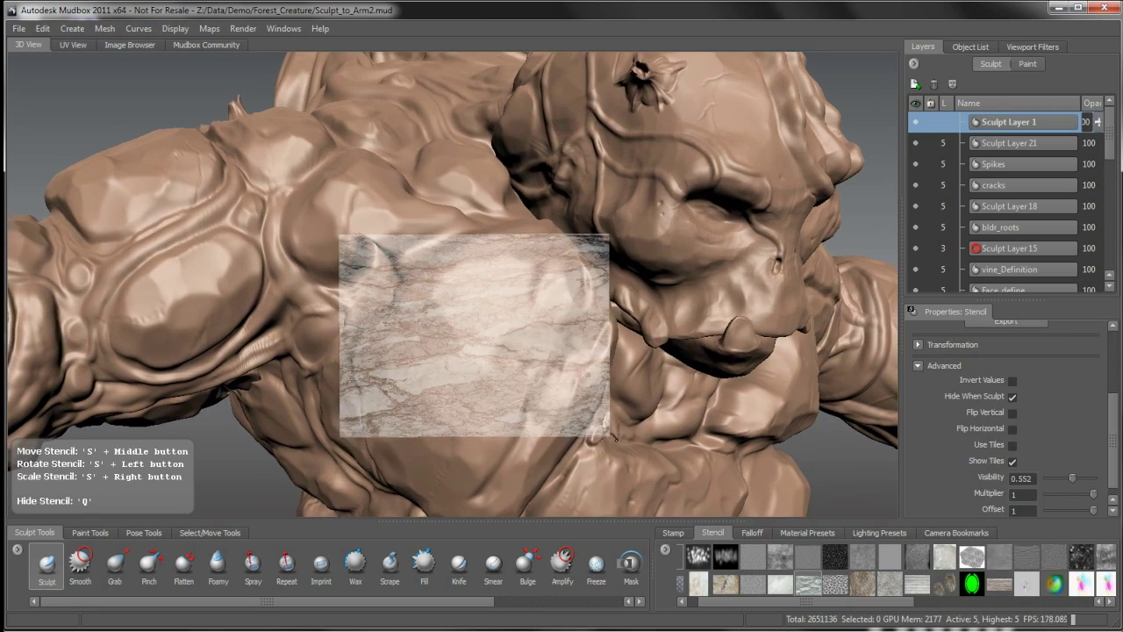
alt+middle_drag(616, 440, 622, 397)
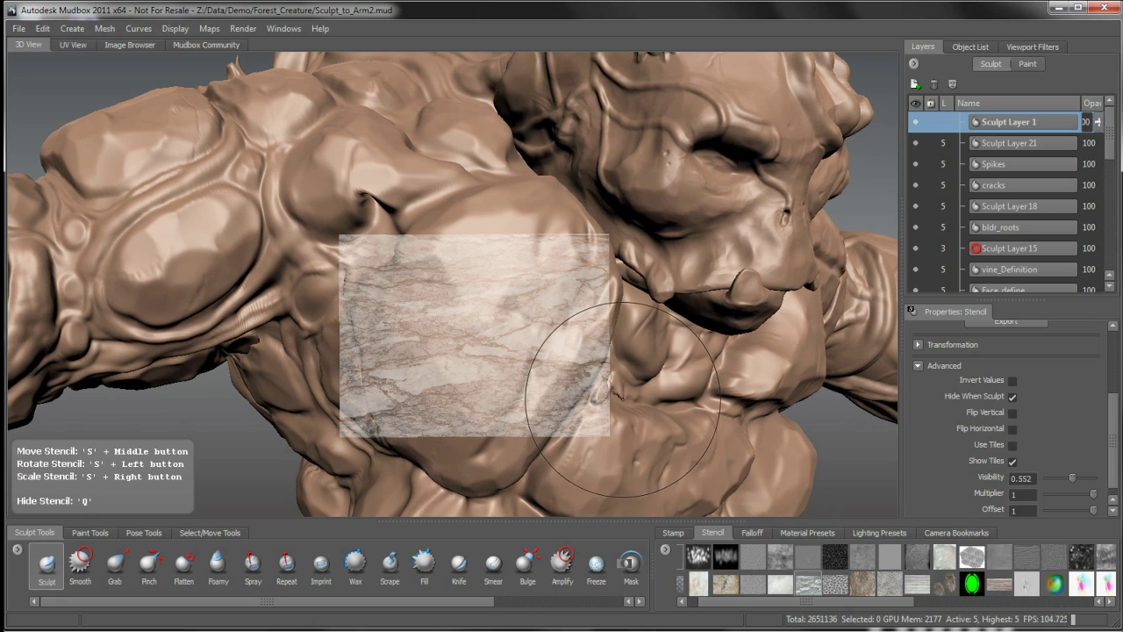
mouse_move(619, 380)
right_down()
mouse_move(637, 408)
mouse_move(637, 379)
right_up()
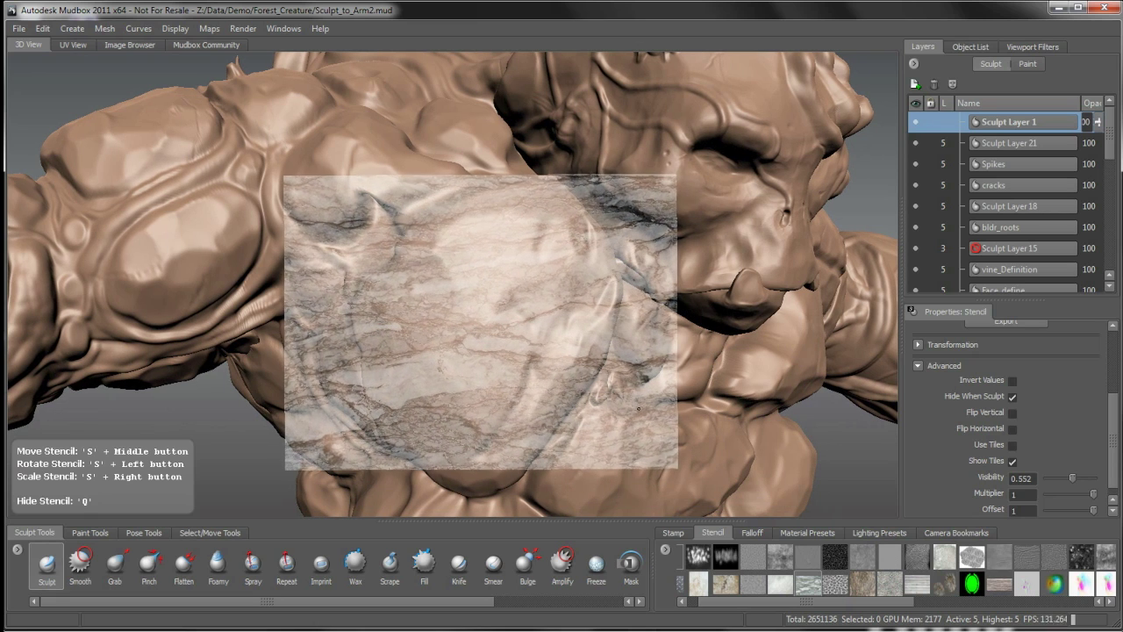
middle_drag(637, 379, 641, 363)
right_drag(638, 350, 637, 341)
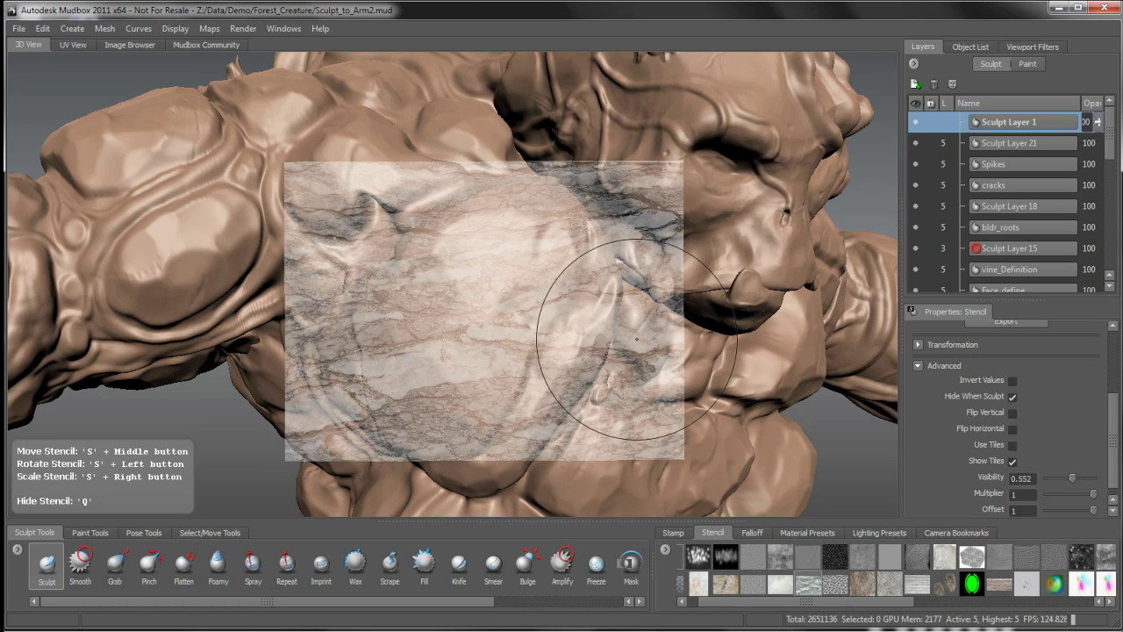
right_drag(509, 288, 519, 273)
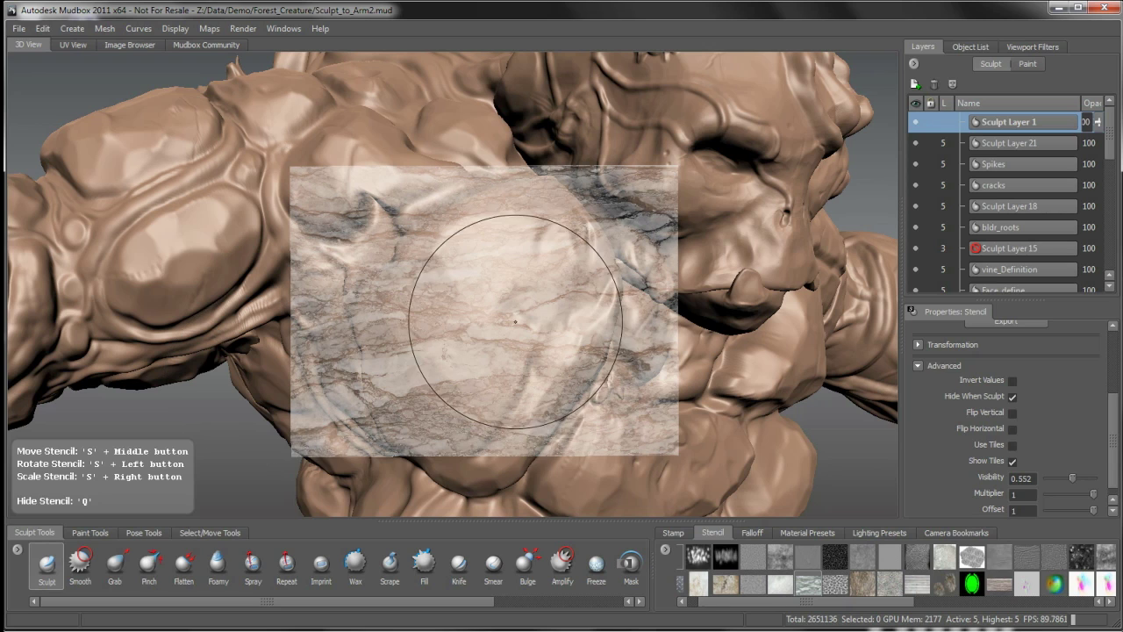
- Give the Sculpt brush the low, flattened falloff curve, the second preset in the second row
click(752, 533)
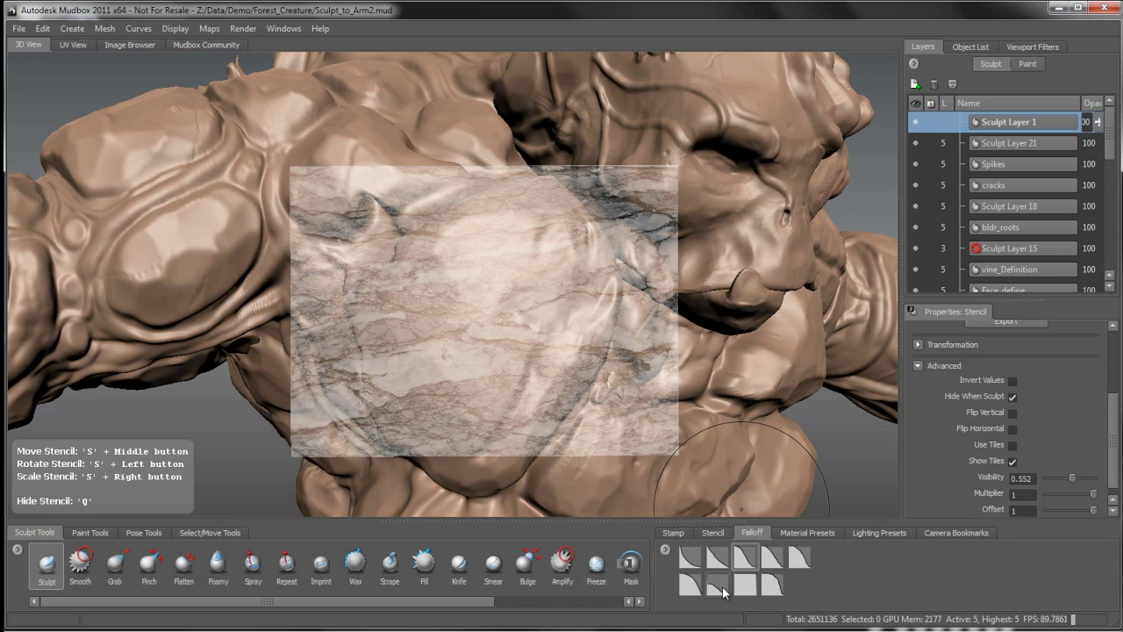
click(711, 583)
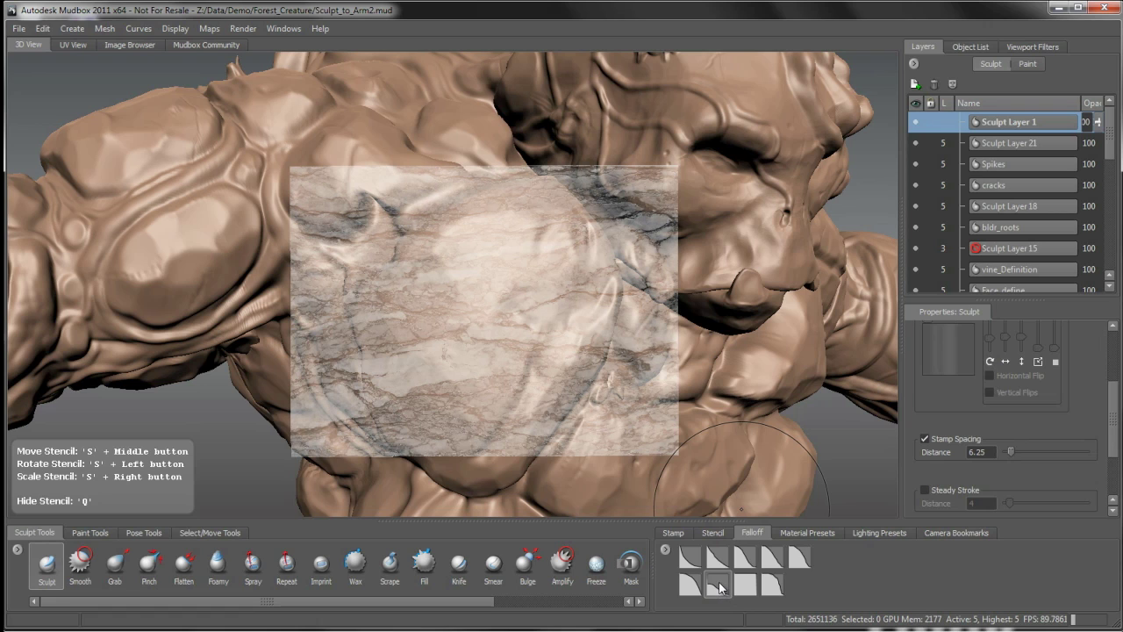
- Create Paint Layer 1 in the Diffuse channel at size 2048, saved as TIFF [8 bit, RGBA]
scroll(1086, 375, up, 5)
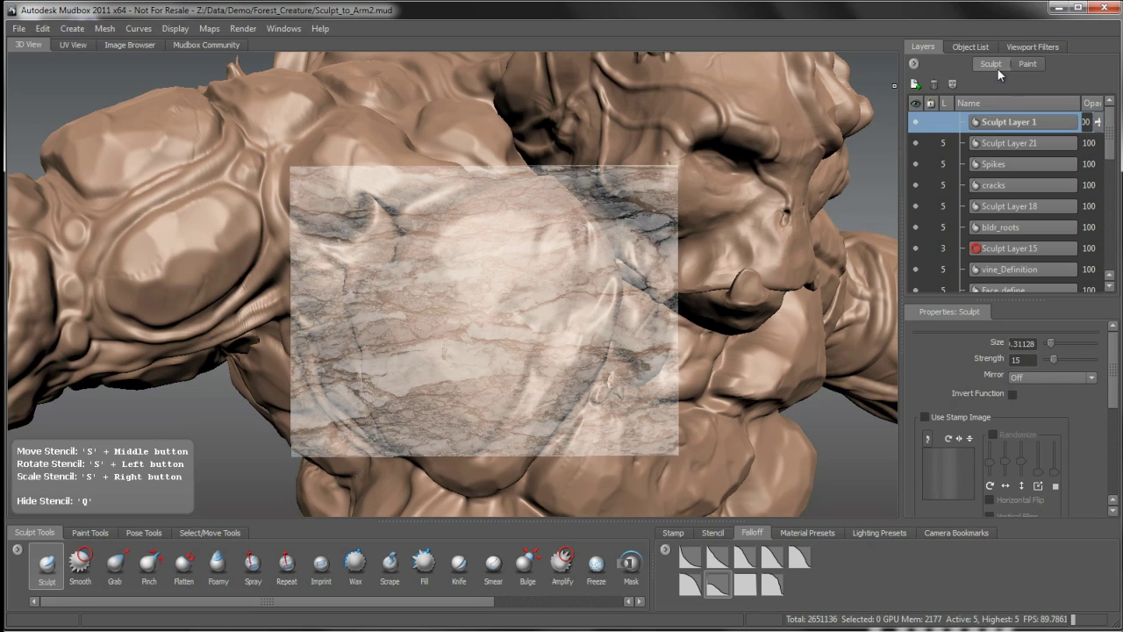
click(1026, 64)
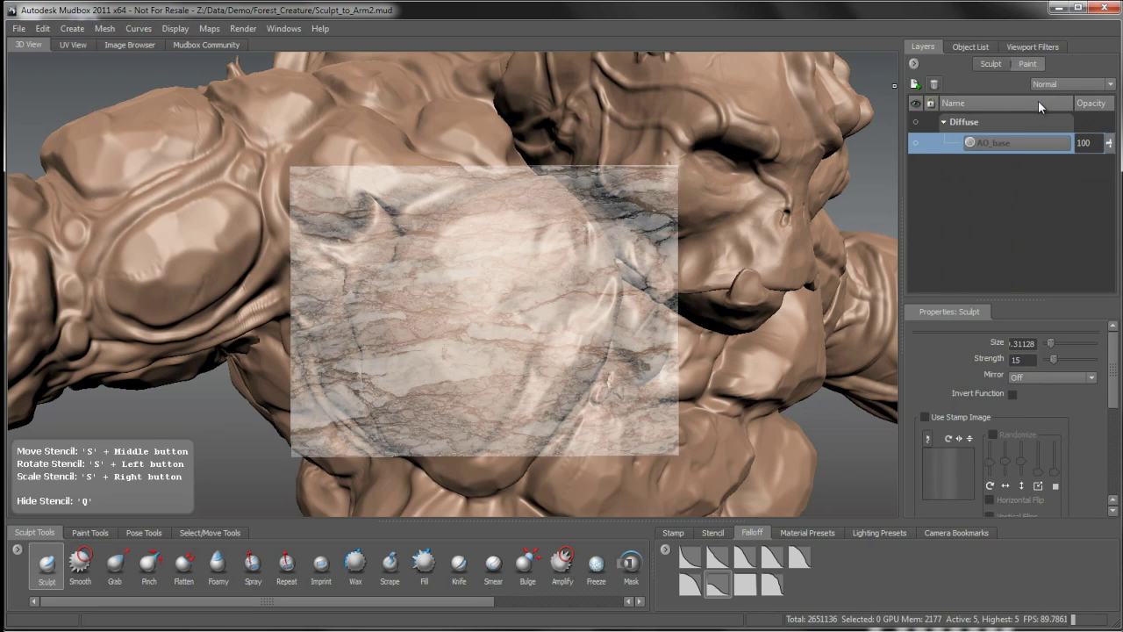
click(914, 85)
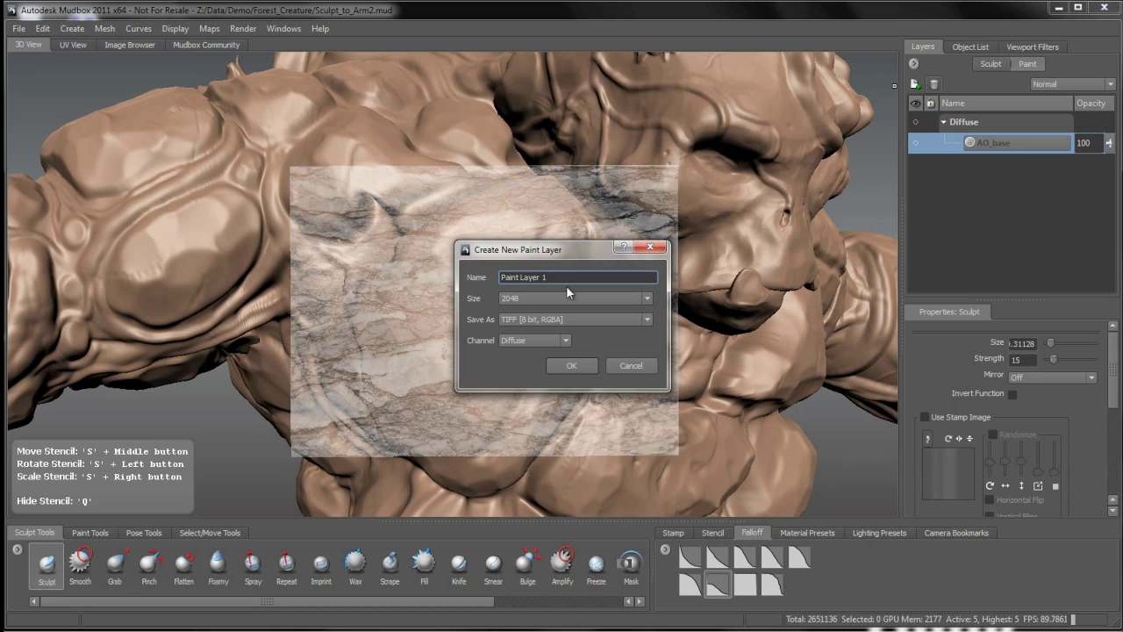
click(571, 366)
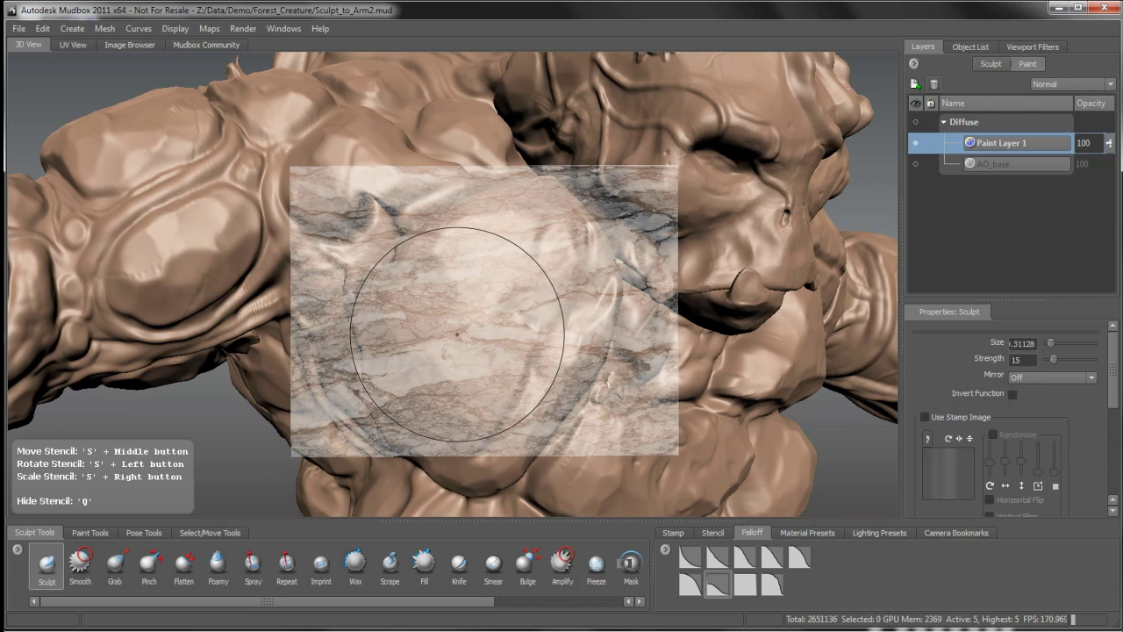
- Switch to the Projection brush and back to the Sculpt brush
key(ctrl+2)
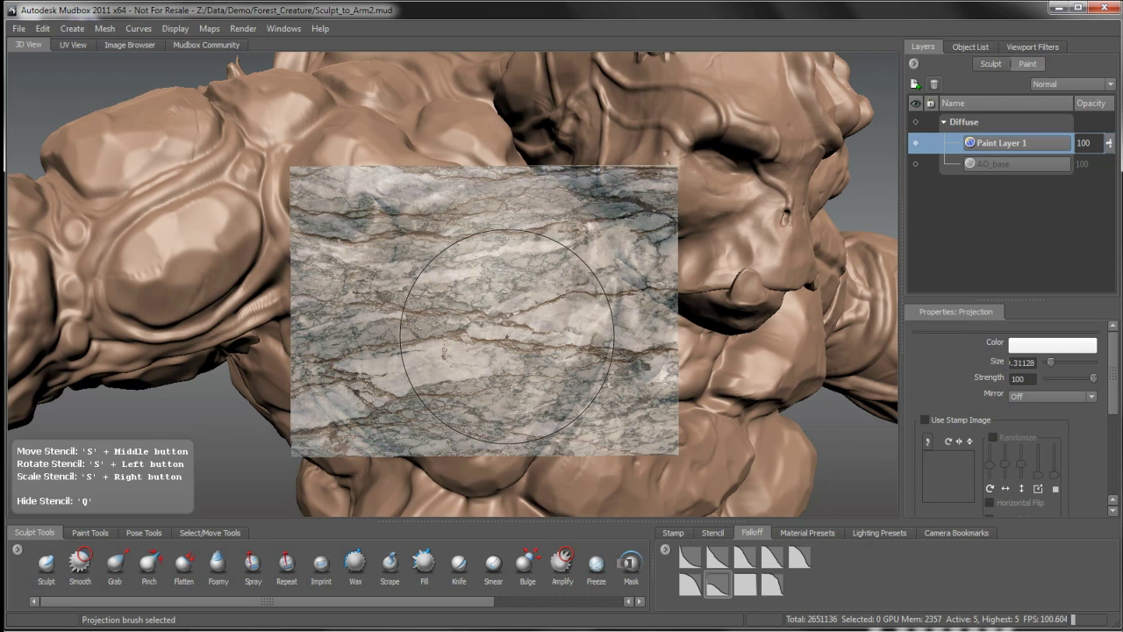
key(1)
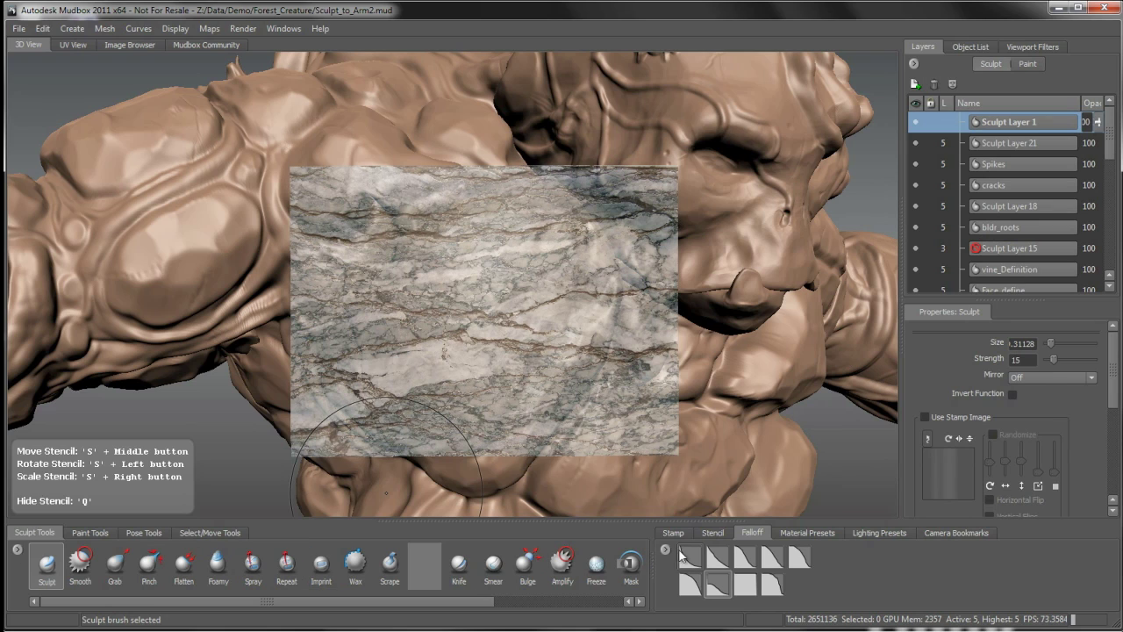
drag(650, 566, 656, 567)
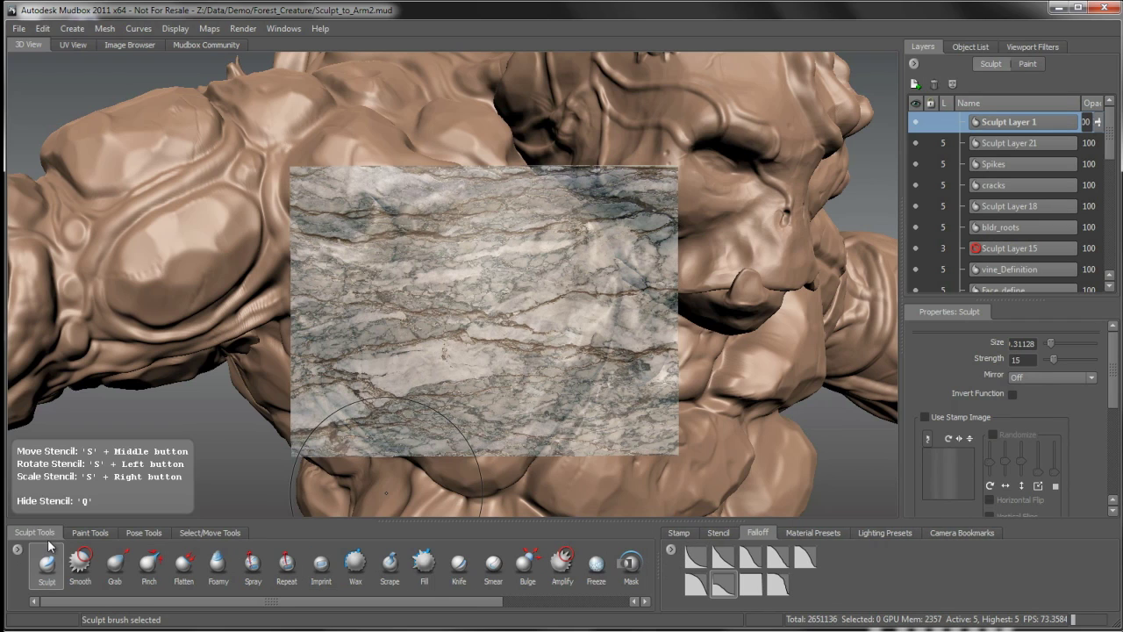
click(46, 587)
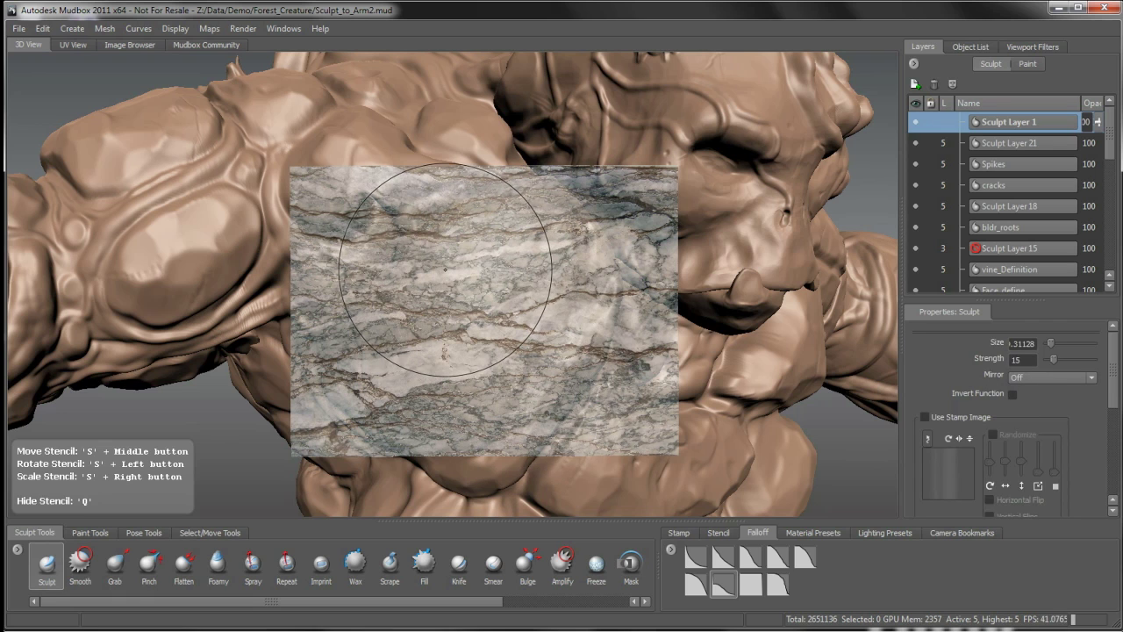
- Slightly enlarge and reposition the stone stencil over the chest boulder, and lower the Sculpt brush's strength
mouse_move(443, 268)
mouse_down()
mouse_move(425, 298)
mouse_move(479, 263)
mouse_move(521, 286)
mouse_move(478, 379)
mouse_move(473, 349)
mouse_move(485, 342)
mouse_up()
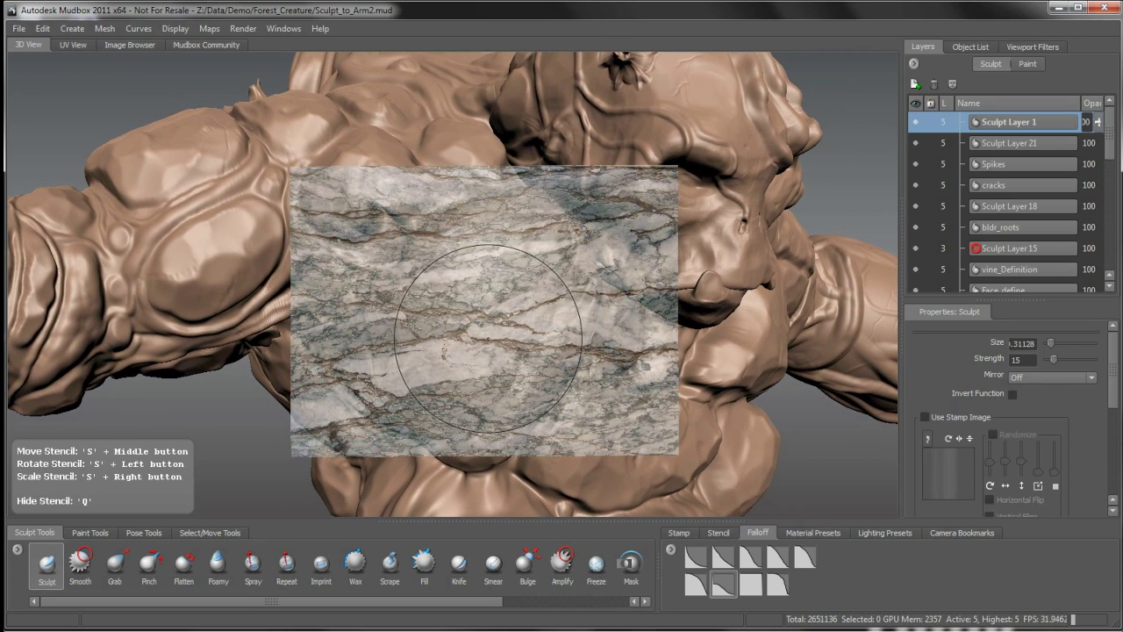
right_drag(488, 340, 490, 347)
middle_drag(489, 348, 489, 354)
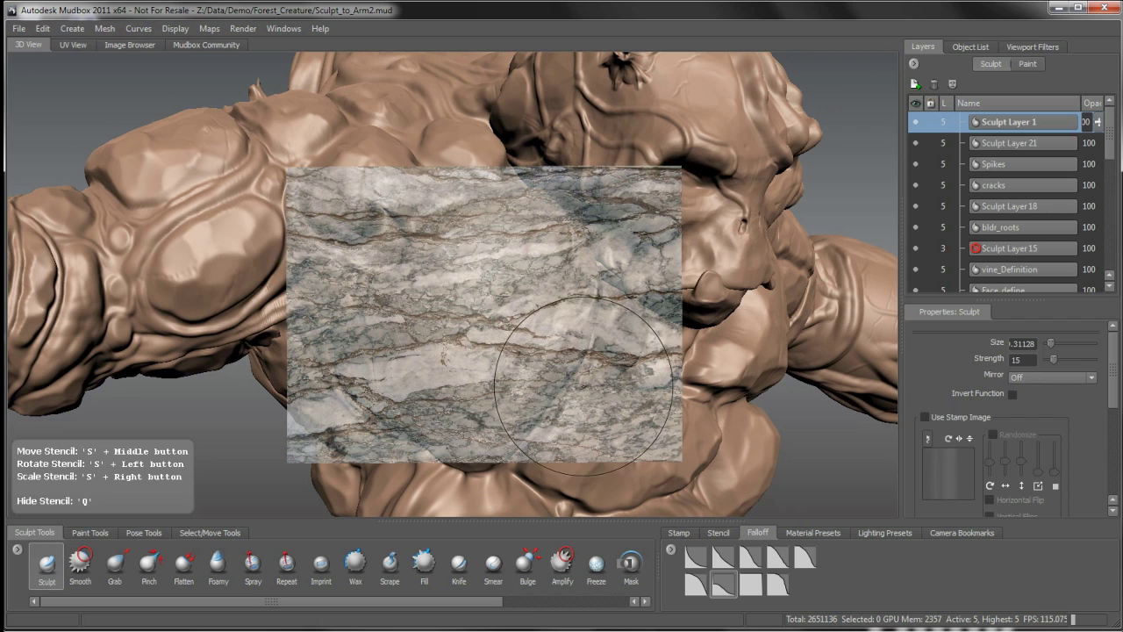
drag(498, 329, 498, 185)
drag(498, 329, 493, 404)
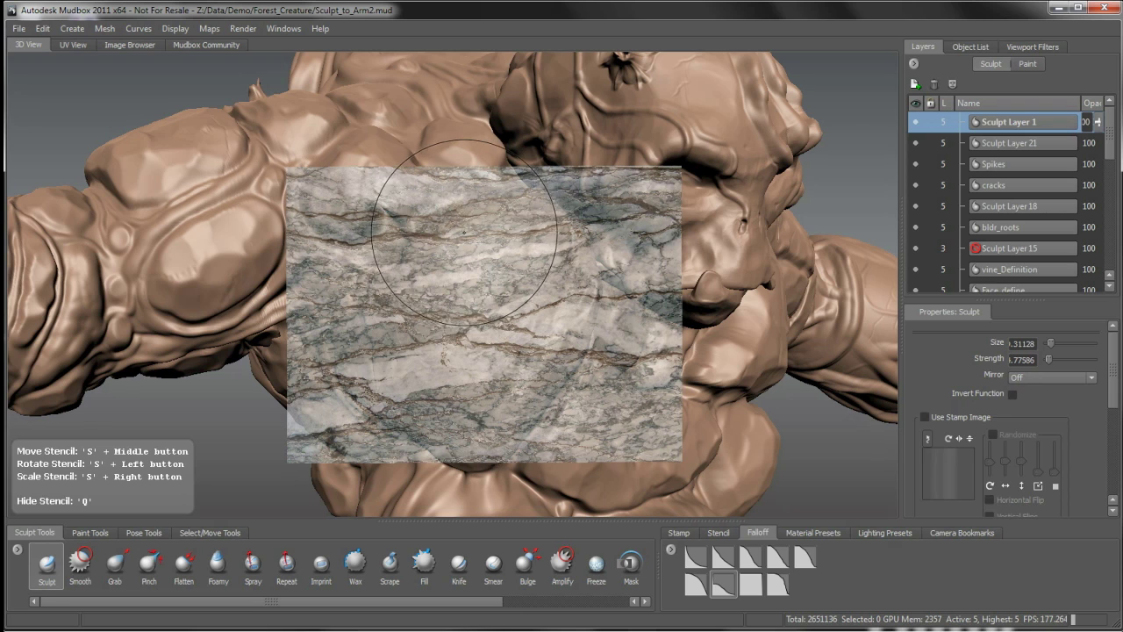
- Paint the stone stencil's texture onto the chest boulder on Paint Layer 1 with the Projection brush at strength 100
key(ctrl+2)
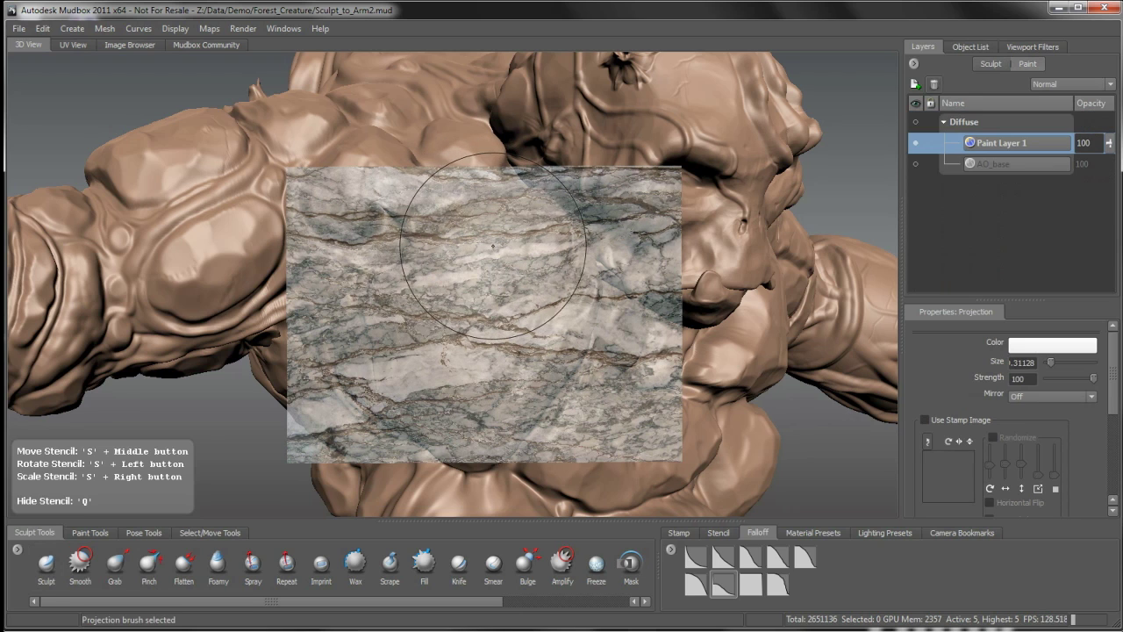
mouse_move(503, 231)
mouse_down()
mouse_move(465, 242)
mouse_move(536, 239)
mouse_move(553, 303)
mouse_move(400, 318)
mouse_move(475, 355)
mouse_move(543, 360)
mouse_move(479, 398)
mouse_up()
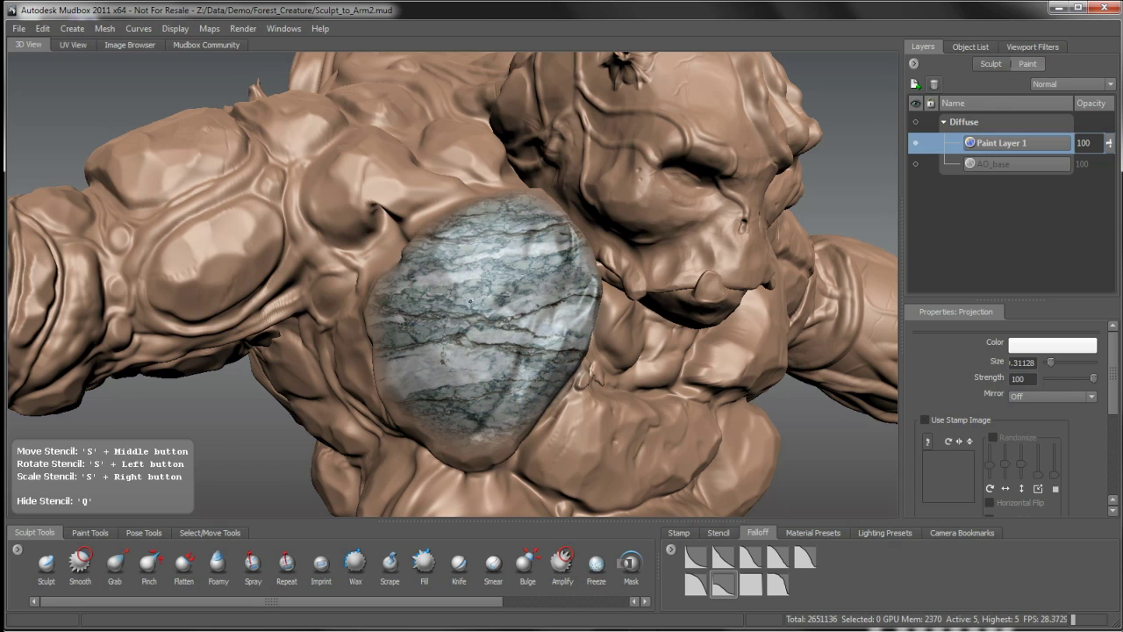
drag(470, 301, 465, 304)
- Sculpt matching stone relief into the chest boulder on Sculpt Layer 1, using the Sculpt brush through the hidden stone stencil
key(1)
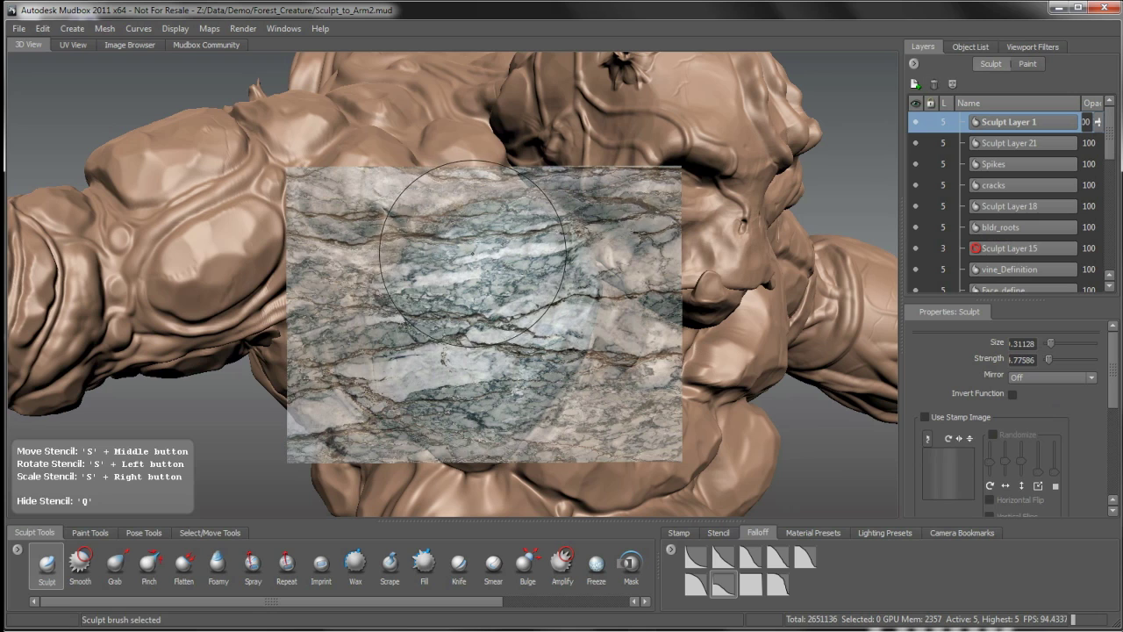
key(q)
mouse_move(441, 328)
mouse_down()
mouse_move(502, 321)
mouse_move(525, 332)
mouse_move(438, 356)
mouse_up()
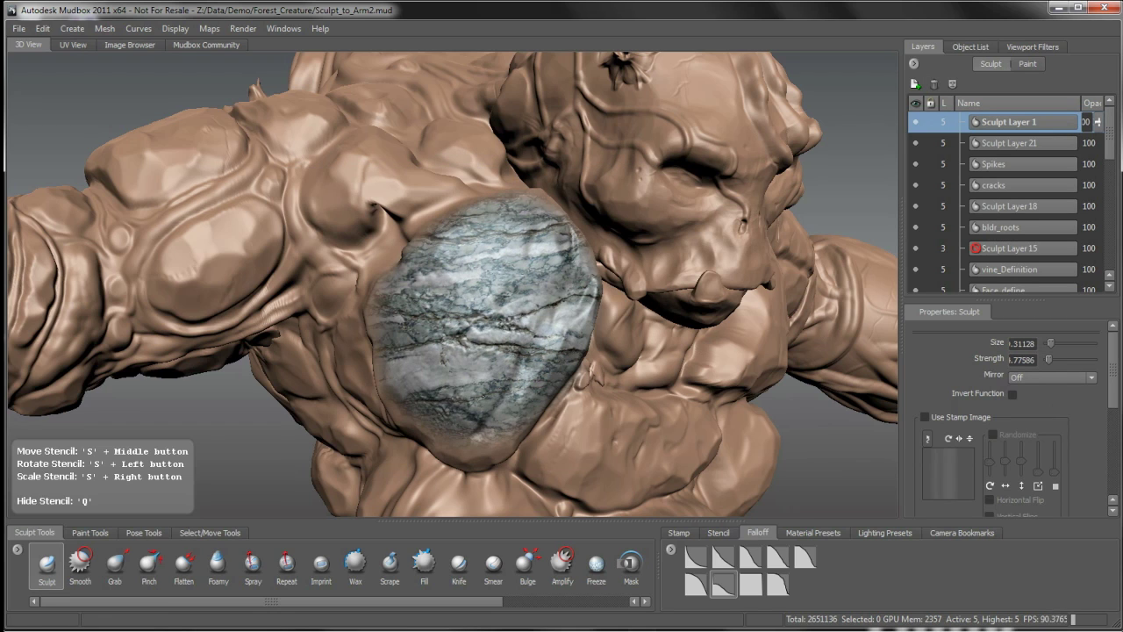
mouse_move(482, 396)
mouse_down()
mouse_move(537, 365)
mouse_move(557, 276)
mouse_up()
mouse_move(537, 234)
mouse_down()
mouse_move(452, 265)
mouse_move(546, 280)
mouse_move(509, 330)
mouse_move(408, 363)
mouse_move(543, 333)
mouse_up()
- Reduce the opacity of Sculpt Layer 1 to 58 and hide the stencil overlay
key(s)
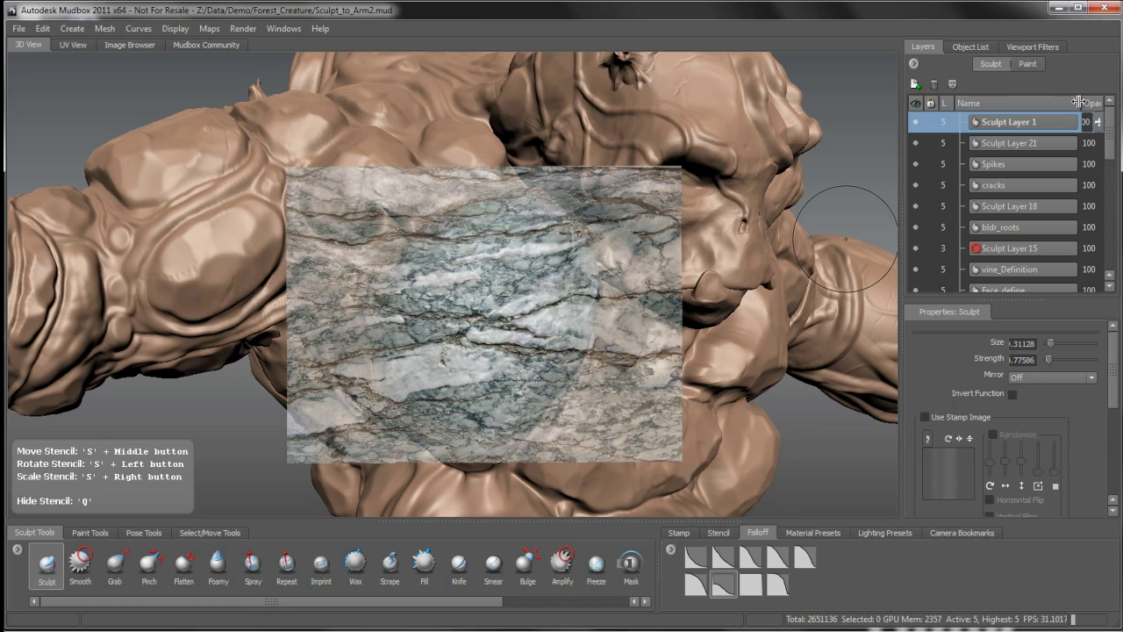
drag(1102, 130, 1095, 152)
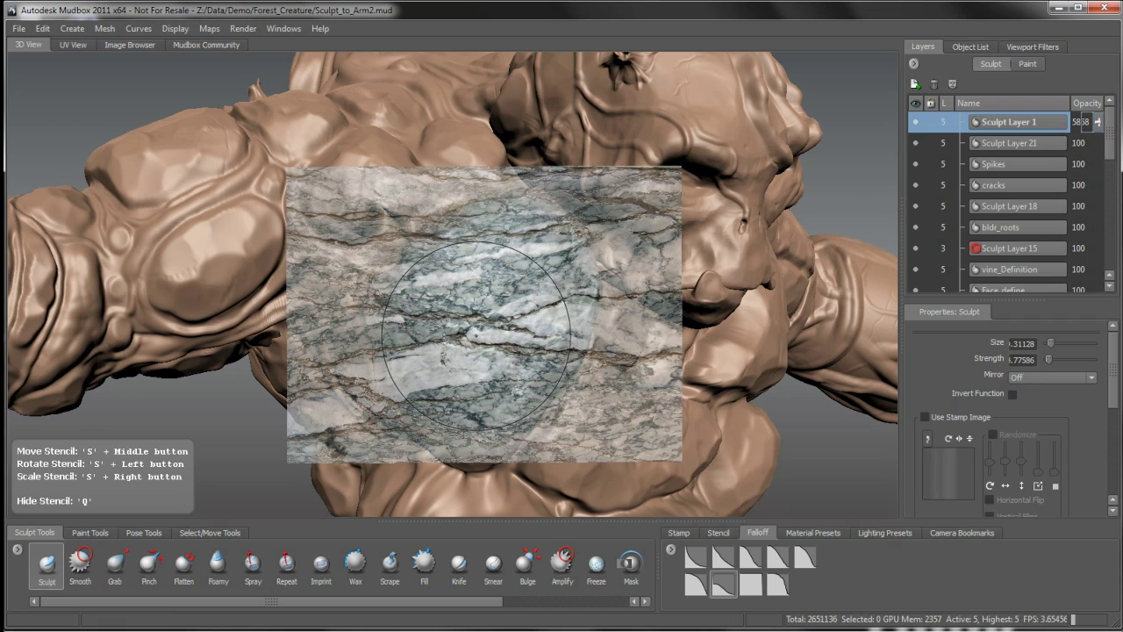
key(q)
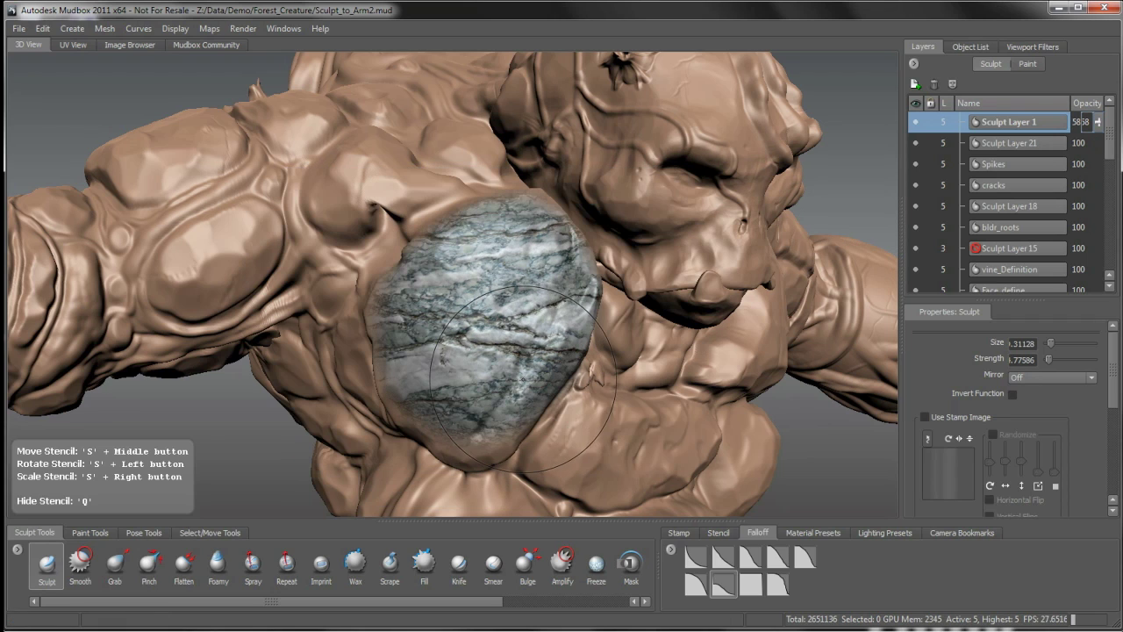
- Hide Paint Layer 1 to examine the boulder's sculpted relief without colour, and show the layer again
click(1027, 65)
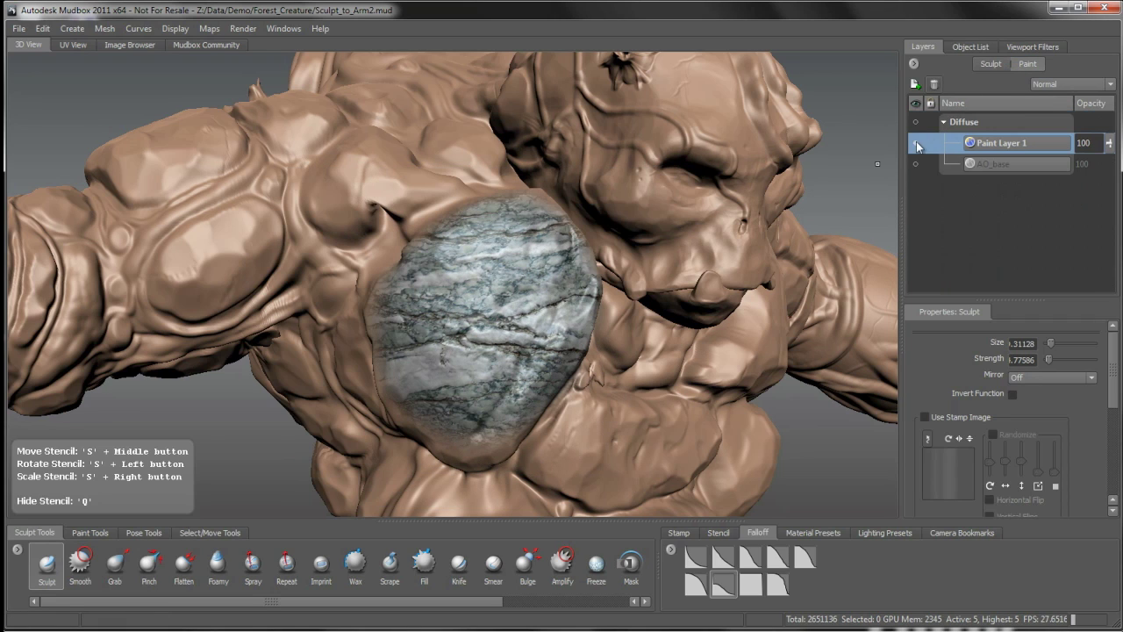
click(916, 143)
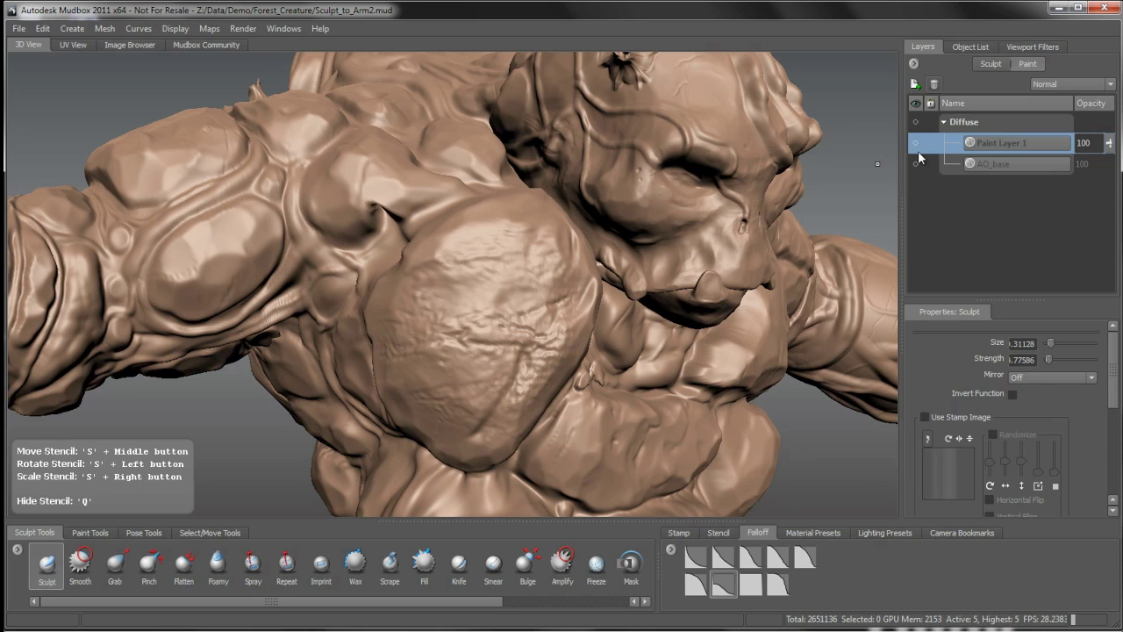
click(915, 144)
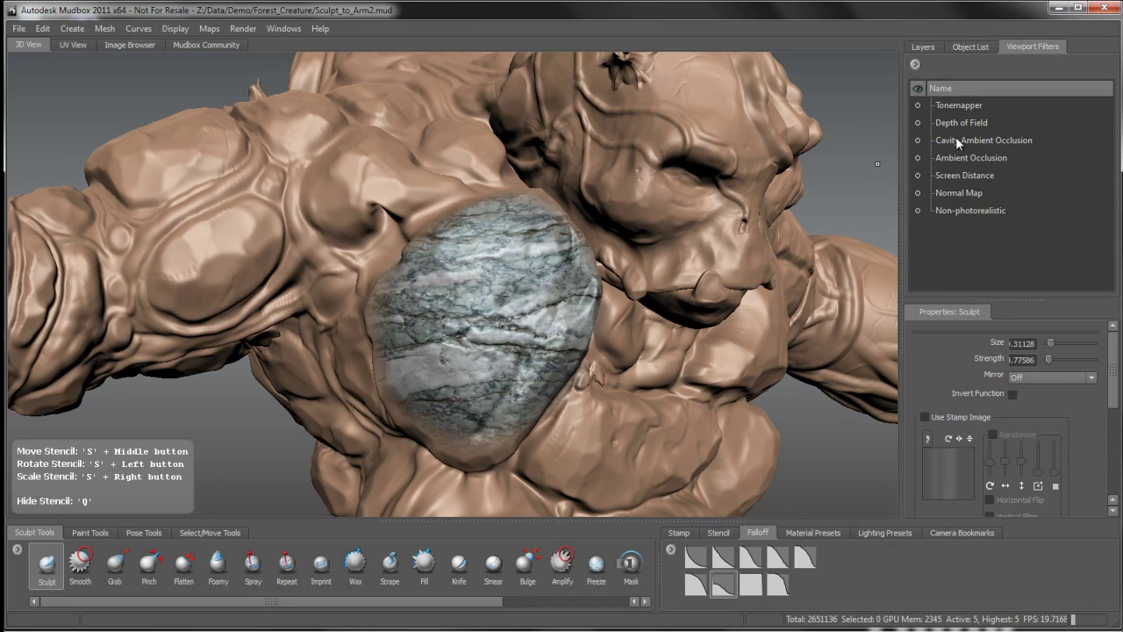
- Enable the Cavity Ambient Occlusion filter, examine the textured boulder and upper body from several angles, and disable the filter
click(921, 141)
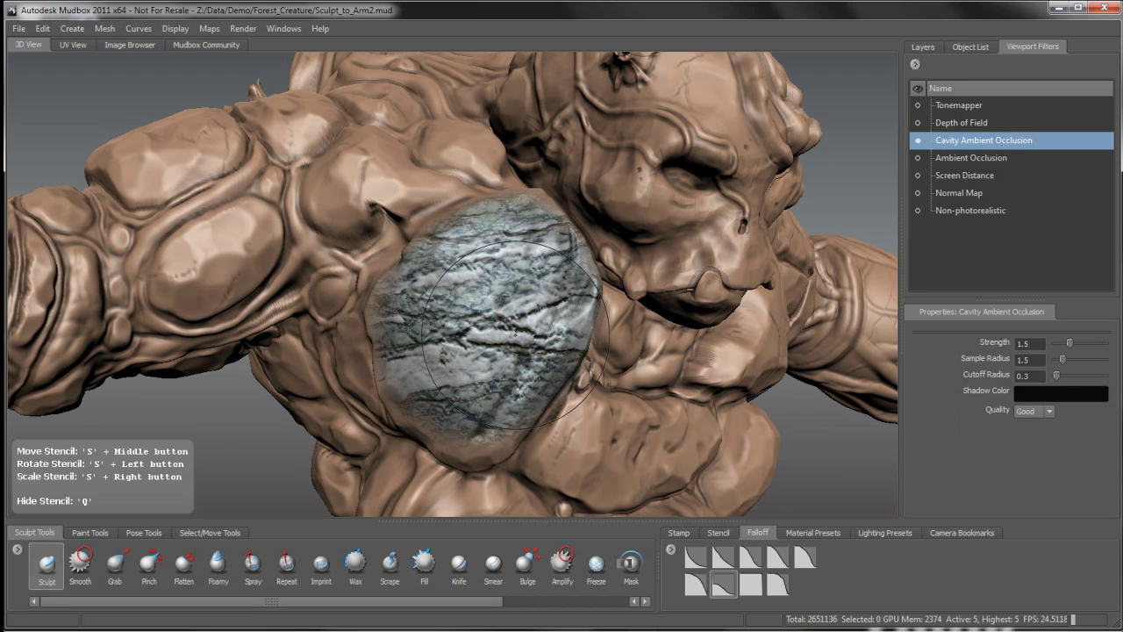
alt+drag(513, 343, 479, 357)
alt+right_drag(479, 357, 550, 354)
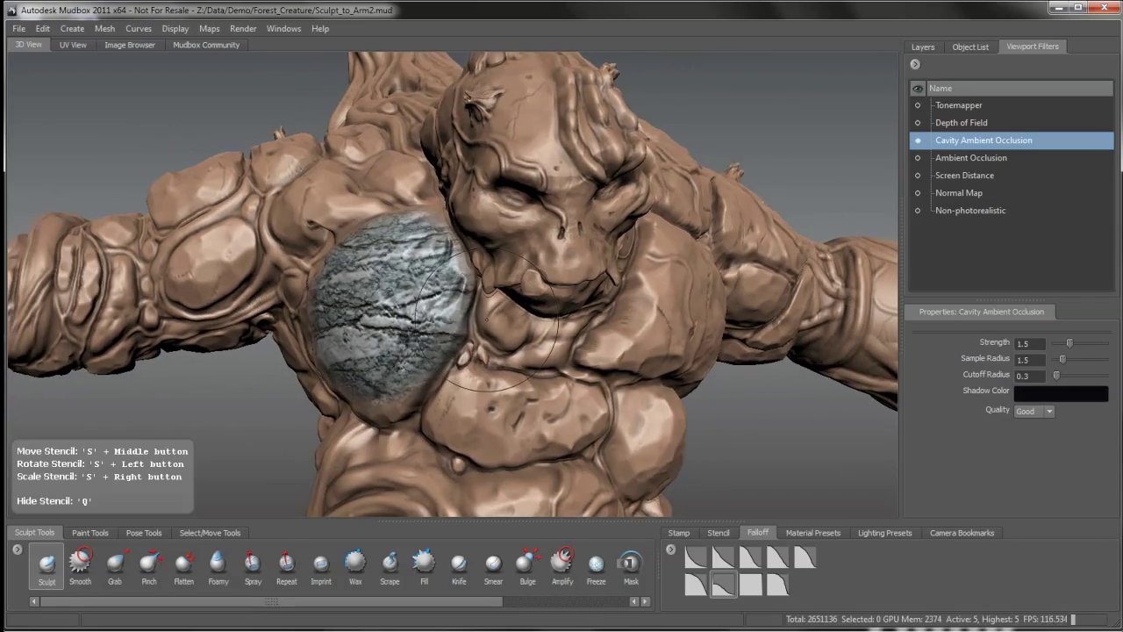
mouse_move(551, 353)
alt+mouse_down()
mouse_move(636, 384)
mouse_move(448, 362)
mouse_move(460, 361)
mouse_move(443, 384)
mouse_move(478, 375)
alt+mouse_up()
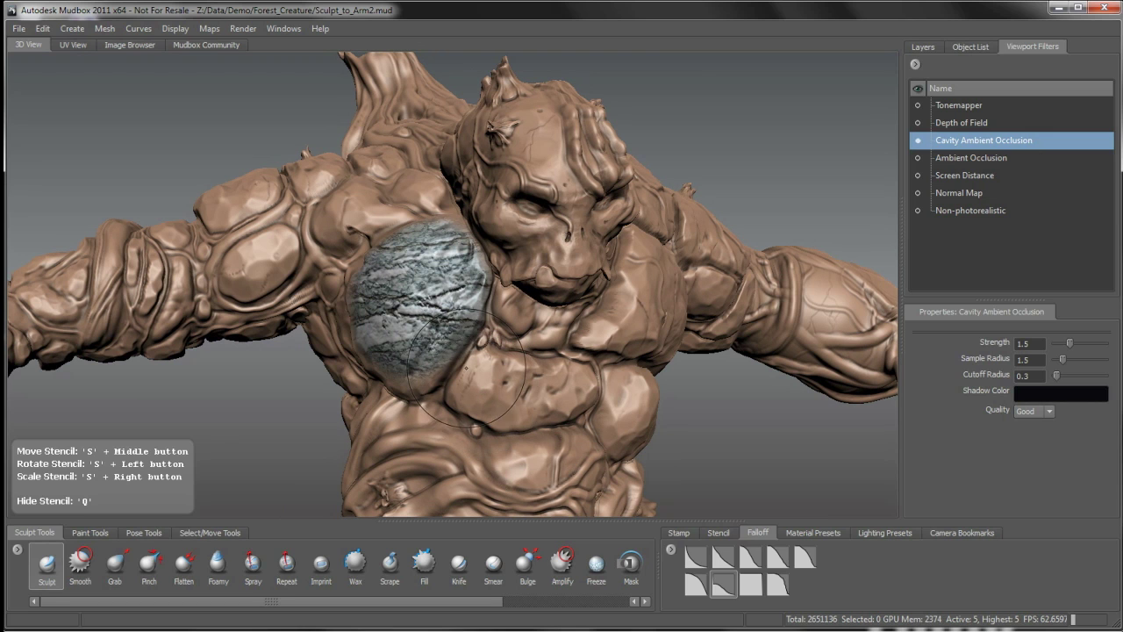
alt+drag(483, 390, 483, 350)
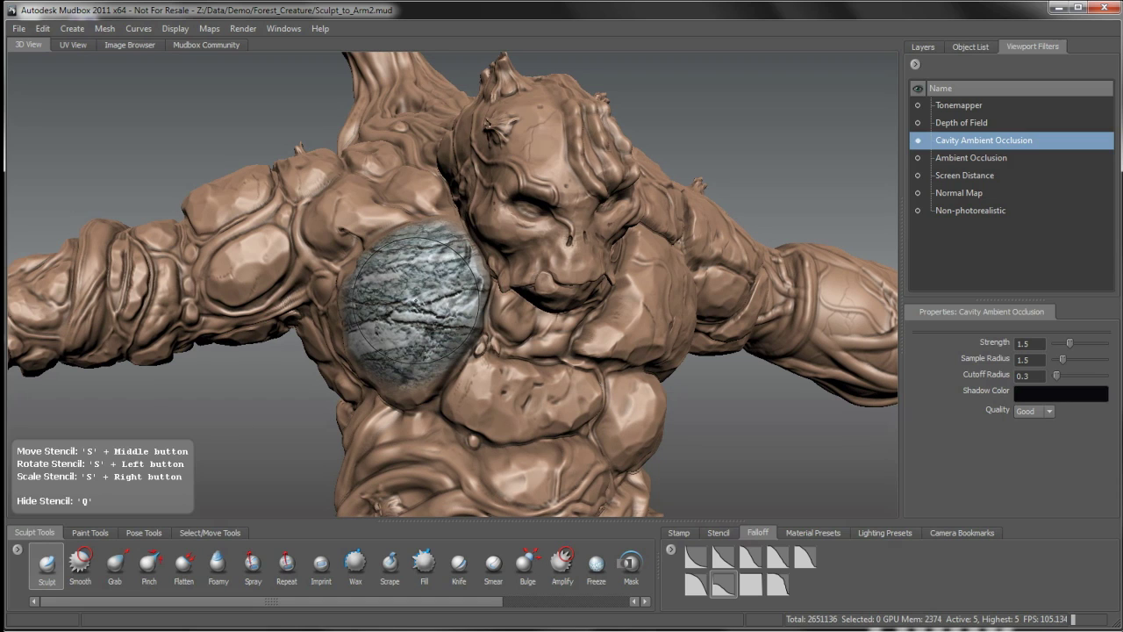
mouse_move(499, 395)
alt+mouse_down()
mouse_move(471, 401)
mouse_move(503, 456)
mouse_move(554, 382)
mouse_move(478, 392)
alt+mouse_up()
click(918, 142)
click(918, 141)
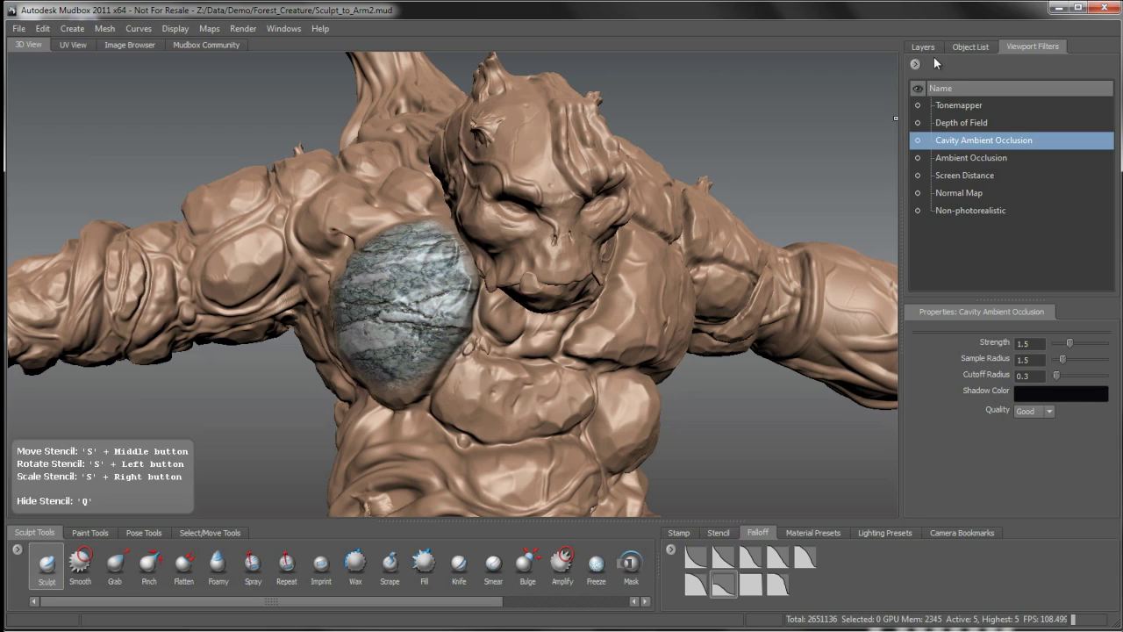
- Hide both Paint Layer 1 and Sculpt Layer 1 to remove the stone colour and relief from the boulder
click(928, 45)
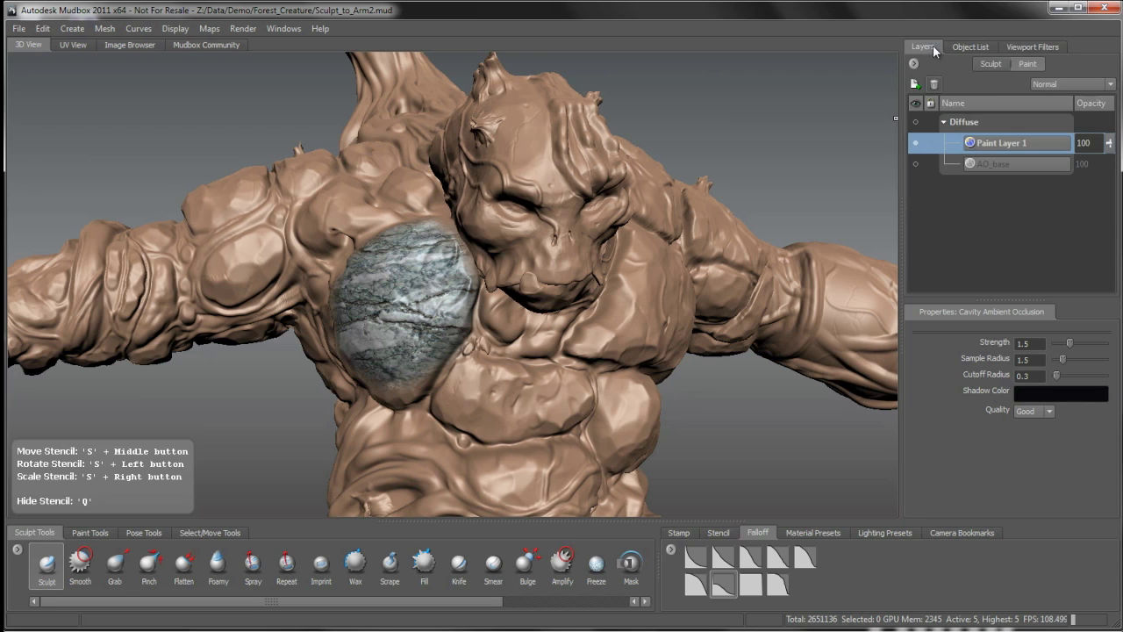
click(966, 140)
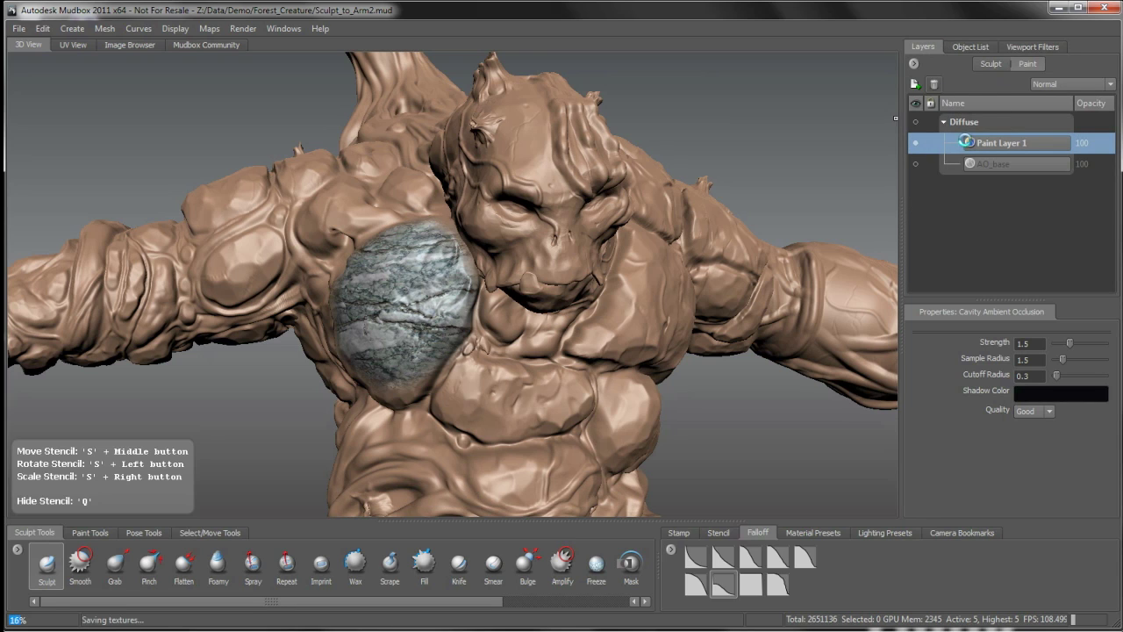
click(994, 64)
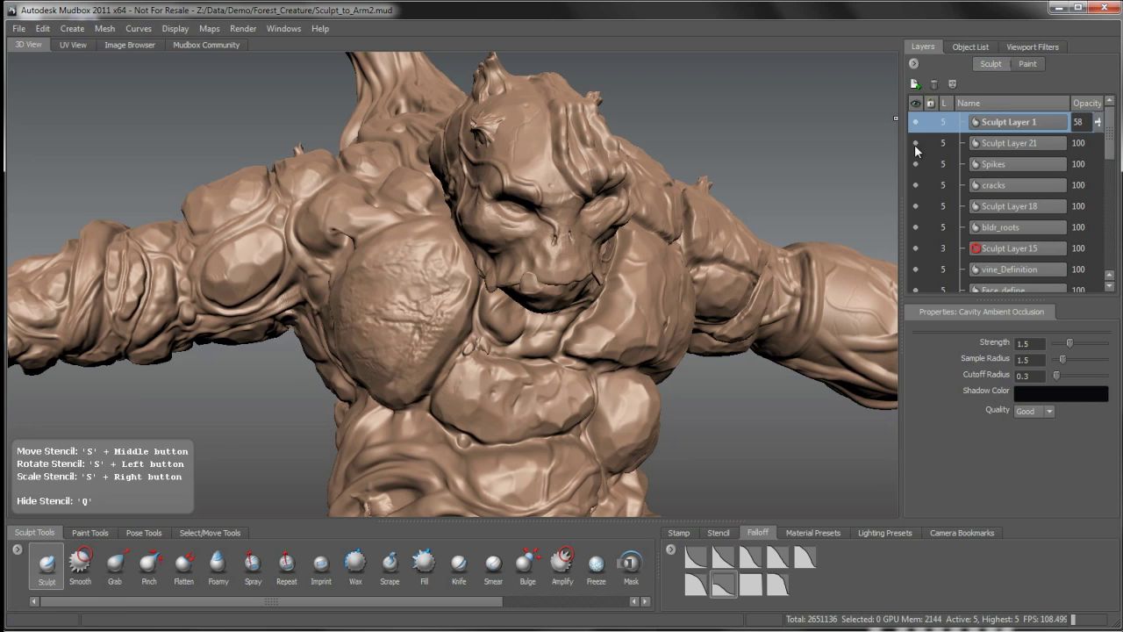
click(915, 122)
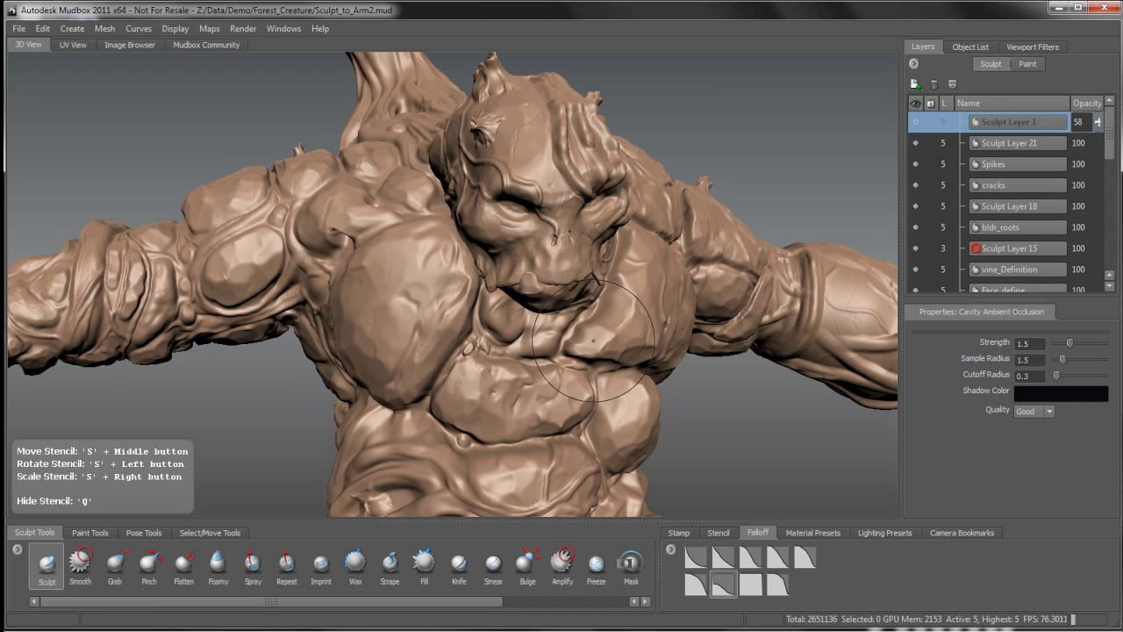
- Frame the creature's torso and both arms, and turn the stencil off
alt+drag(611, 358, 594, 398)
alt+right_drag(672, 398, 647, 335)
alt+middle_drag(647, 333, 645, 278)
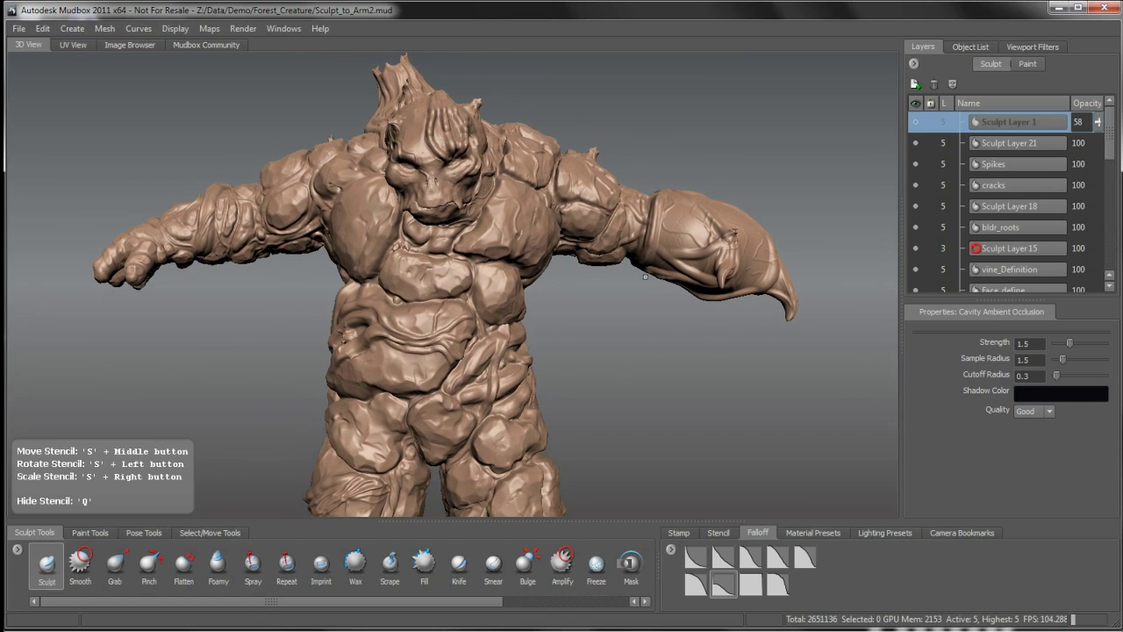
click(717, 533)
click(697, 558)
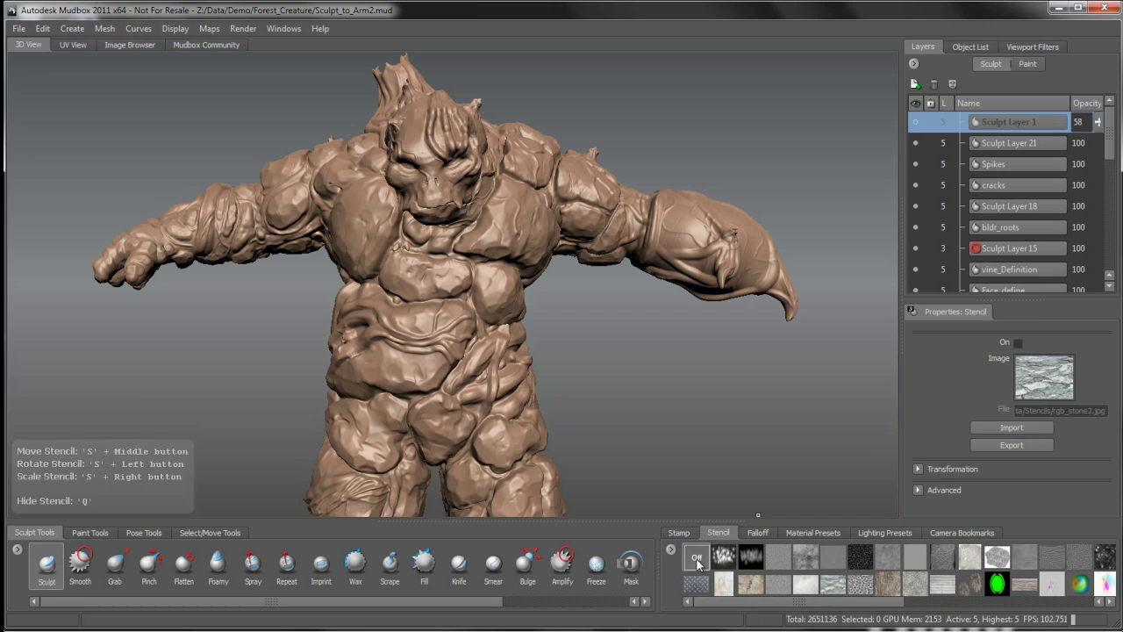
- Restore the freeze mask on both of the creature's arms and bring the whole figure into view
alt+drag(483, 299, 500, 314)
alt+middle_drag(504, 295, 488, 299)
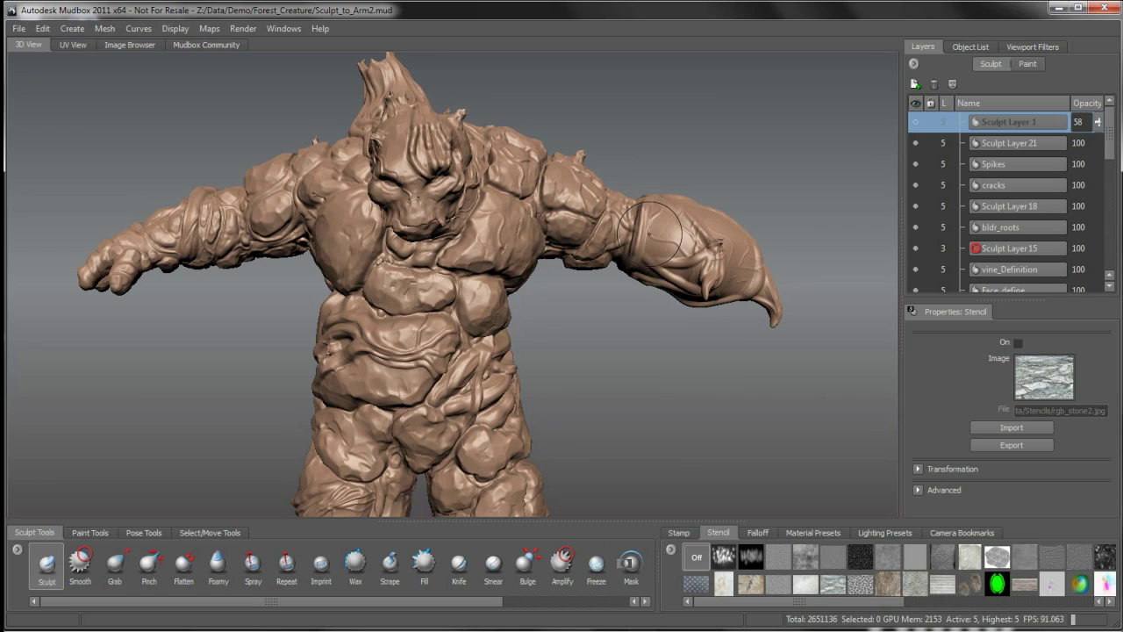
key(ctrl+z)
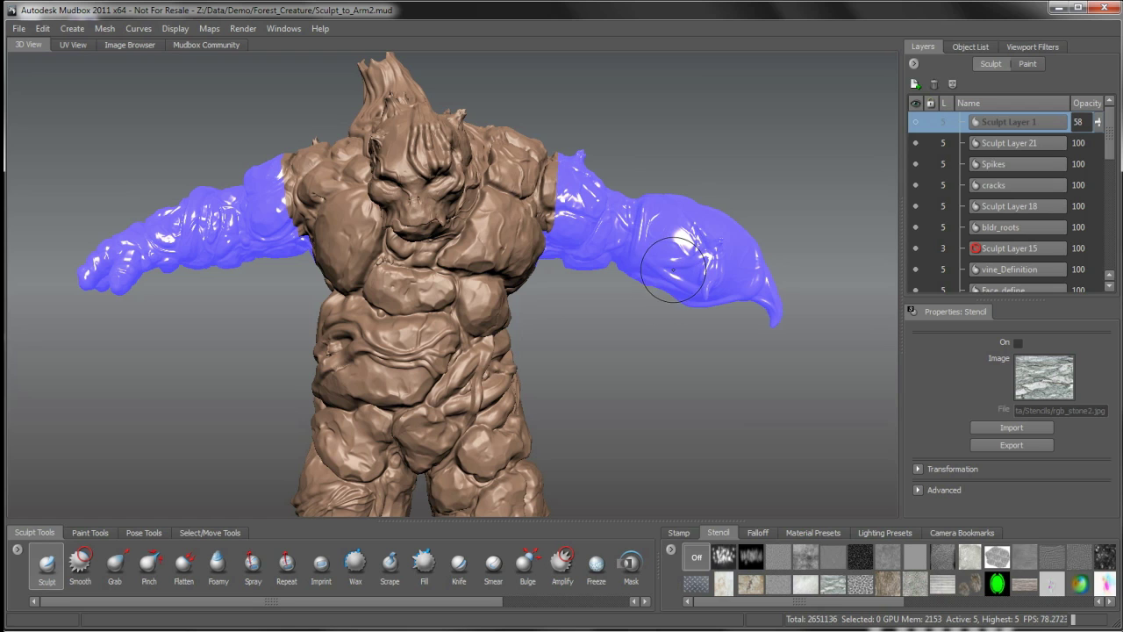
scroll(592, 344, down, 6)
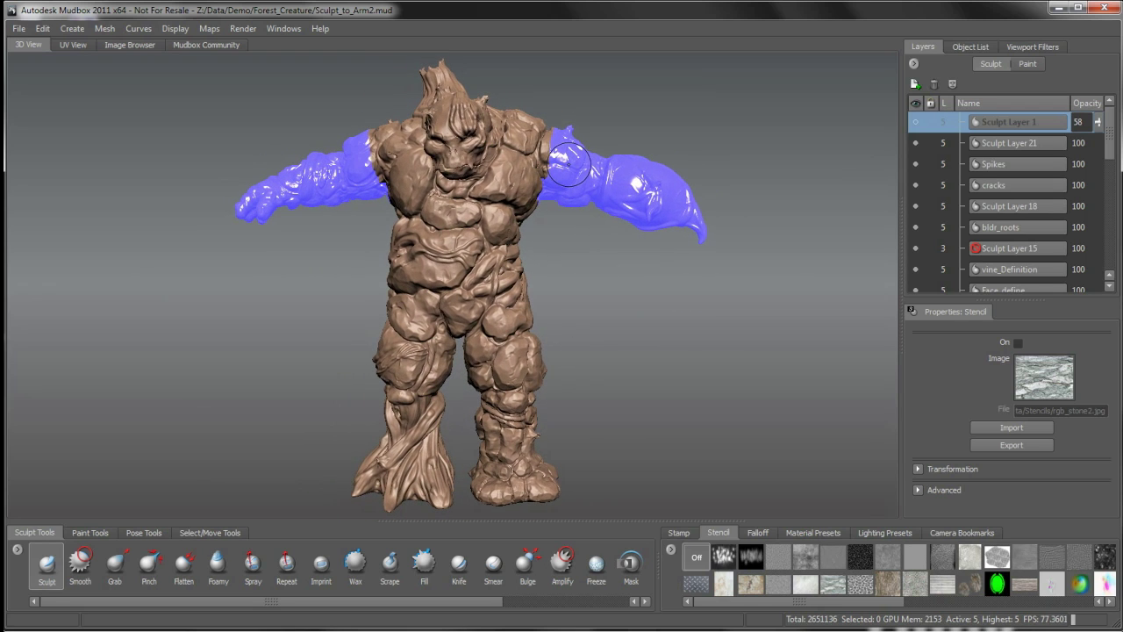
- Hide the texture tiles covering both of the creature's legs
mouse_move(358, 178)
alt+mouse_down()
mouse_move(624, 287)
mouse_move(424, 288)
alt+mouse_up()
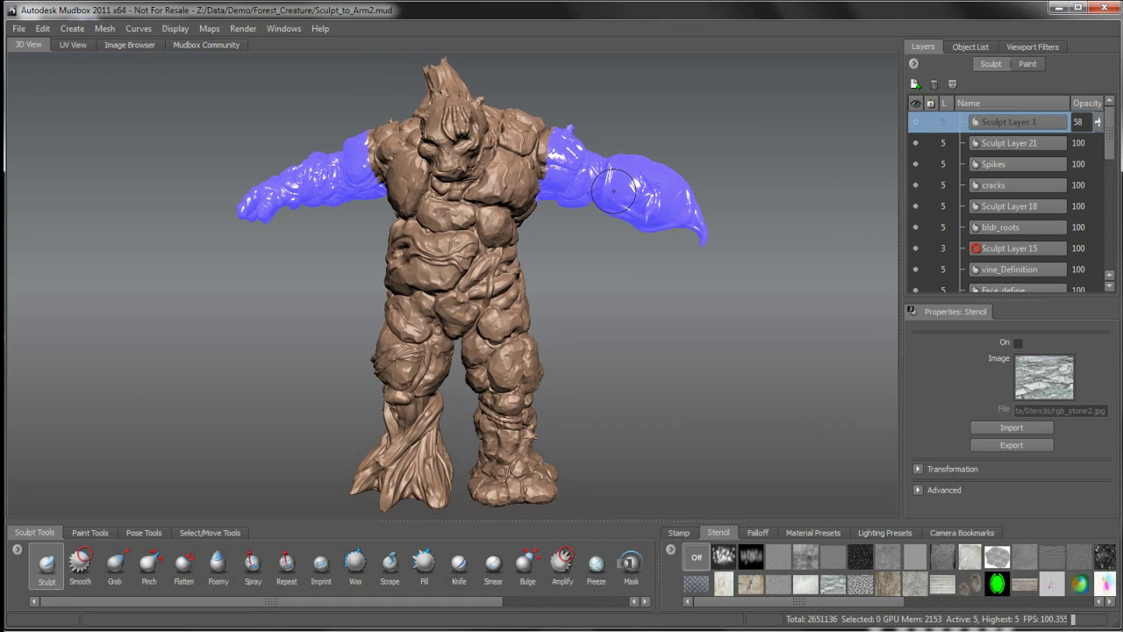
alt+drag(532, 365, 555, 360)
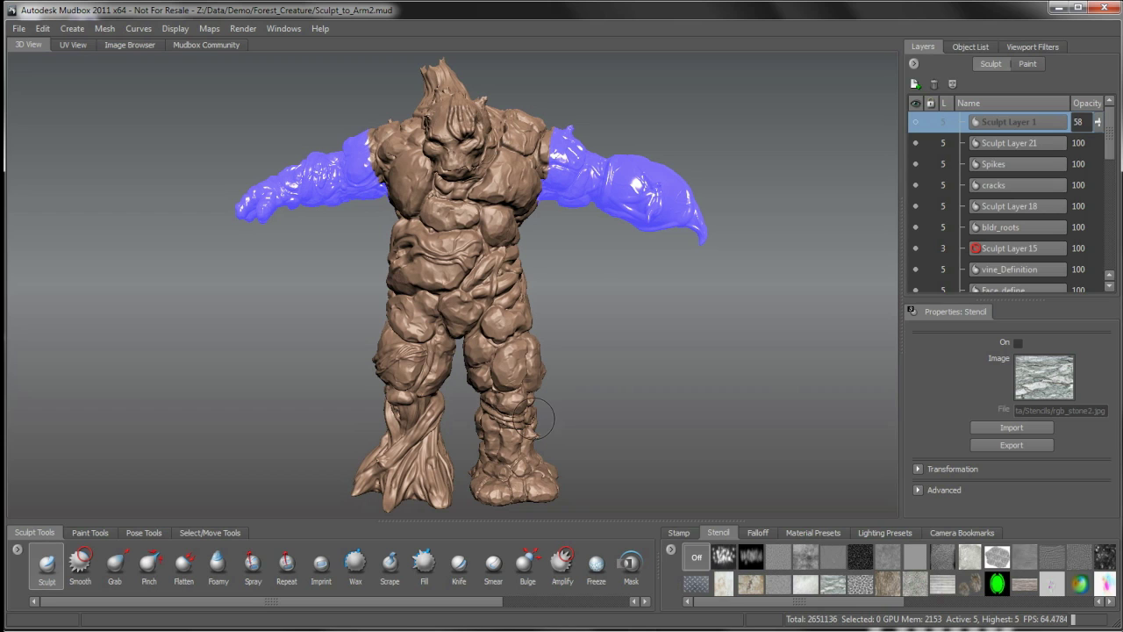
key(r)
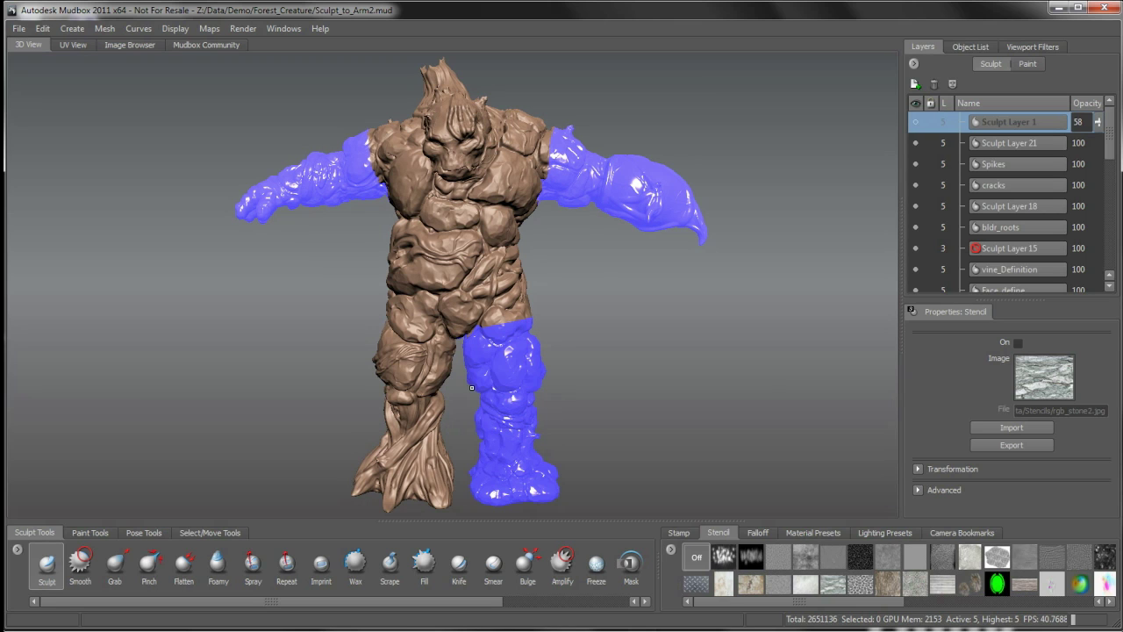
click(399, 410)
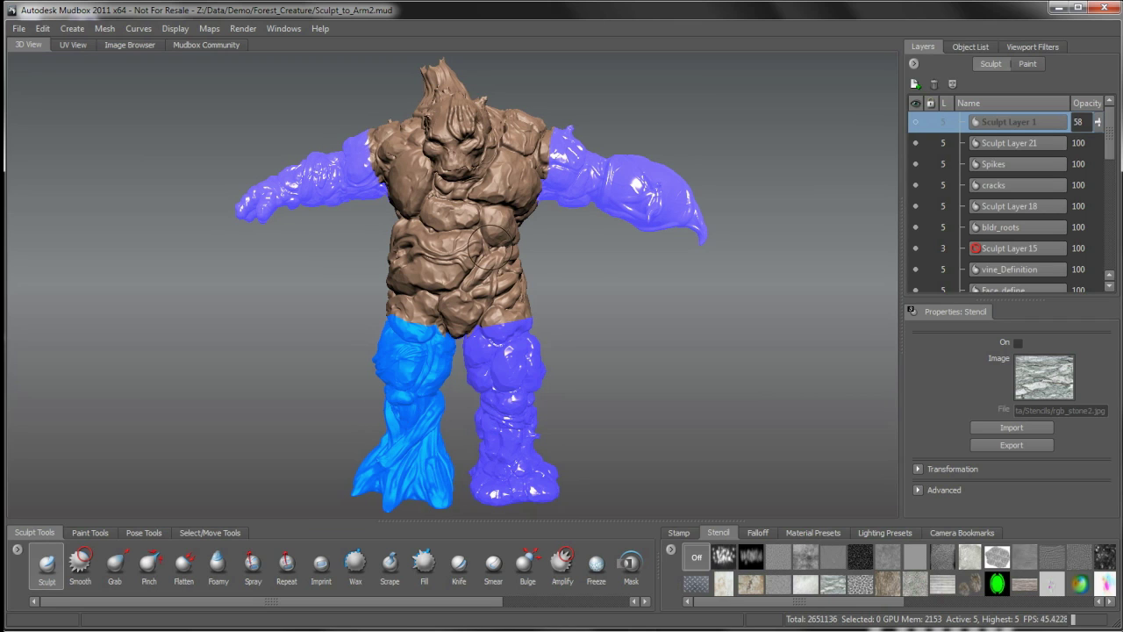
- Hide the texture tiles covering the woody crest behind the creature's head and its back
alt+drag(533, 367, 355, 257)
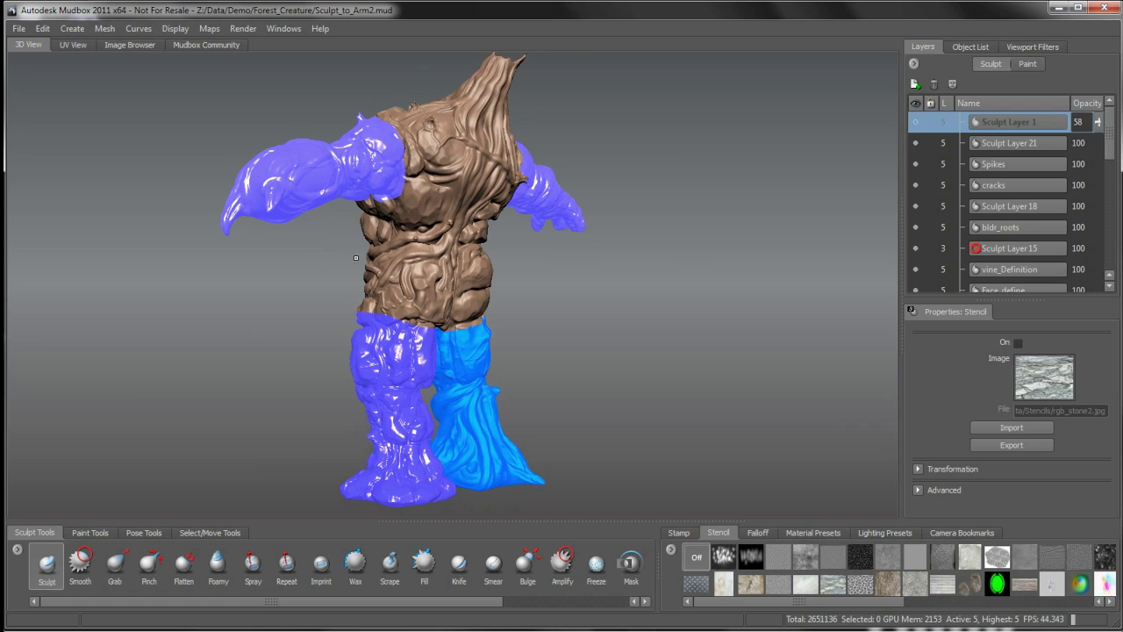
click(497, 74)
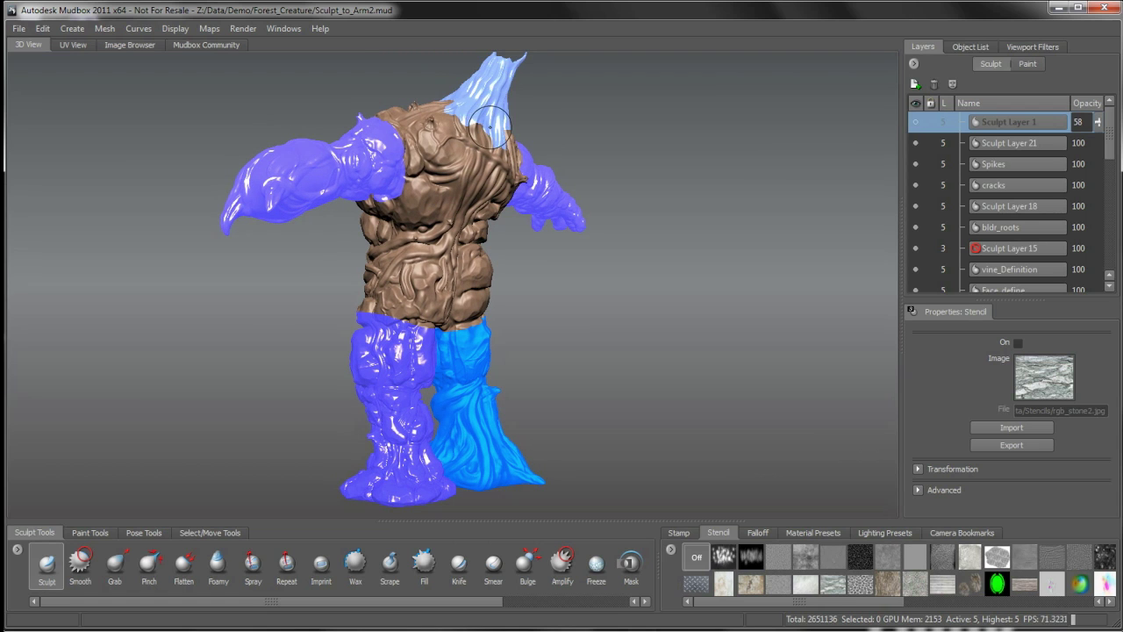
click(454, 244)
alt+drag(445, 286, 686, 284)
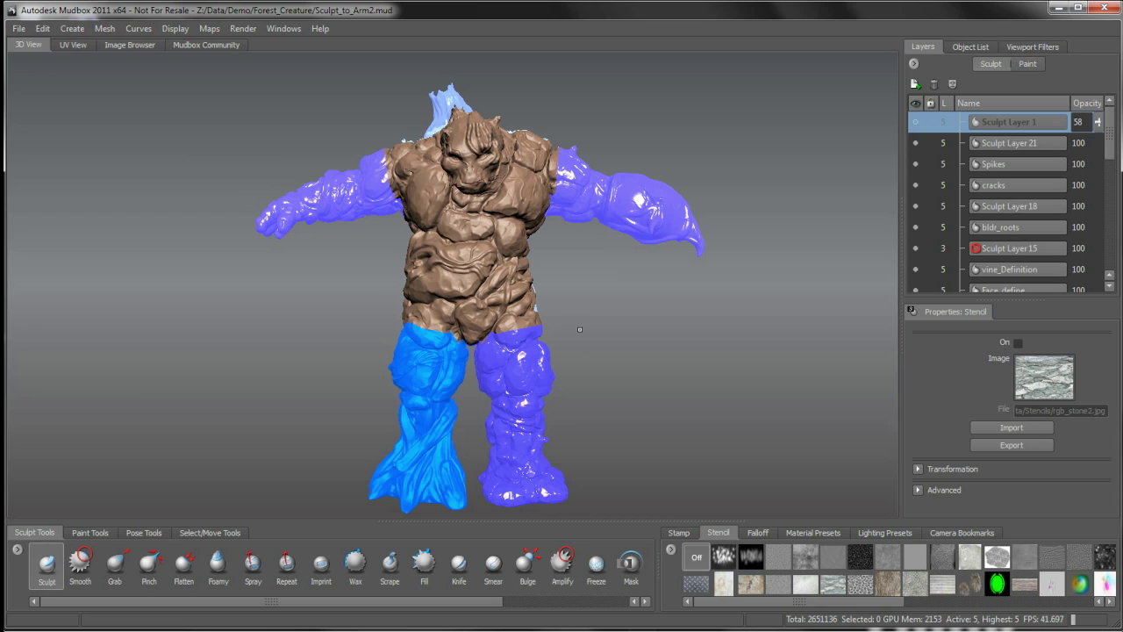
alt+drag(586, 321, 608, 322)
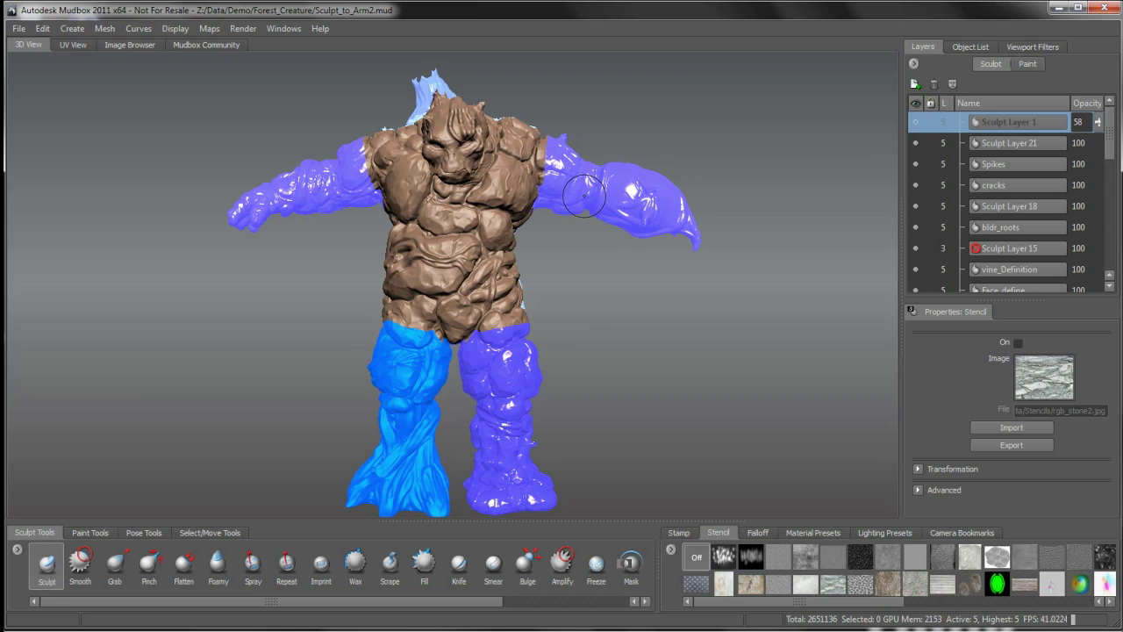
- Show all of the creature's texture tiles again, accepting the increased video memory use, and inspect its upper body
key(u)
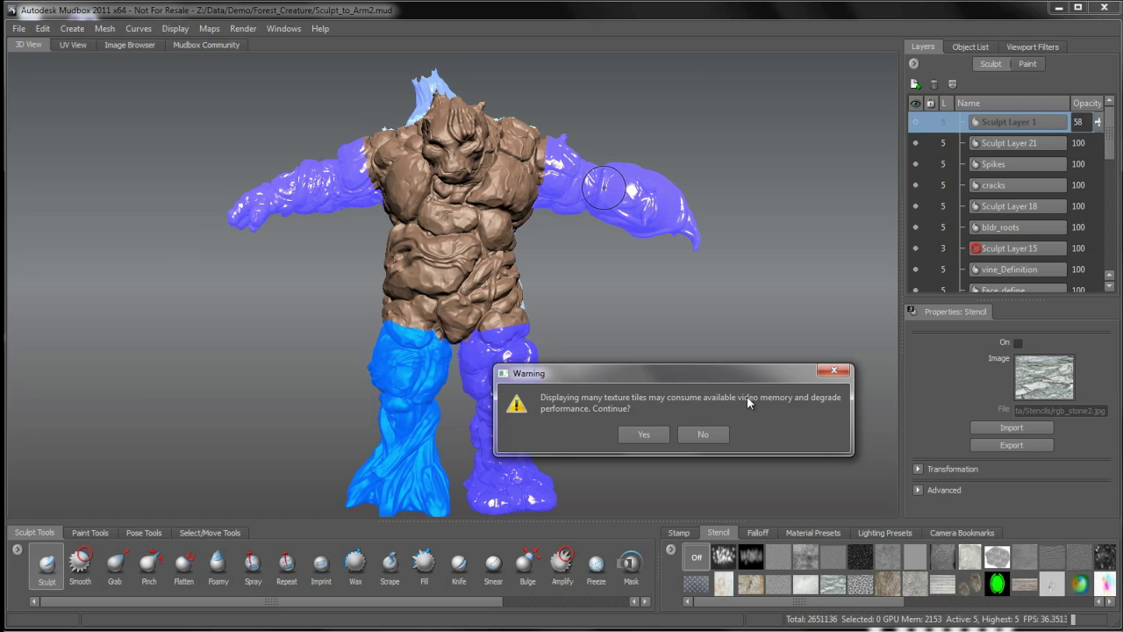
click(643, 434)
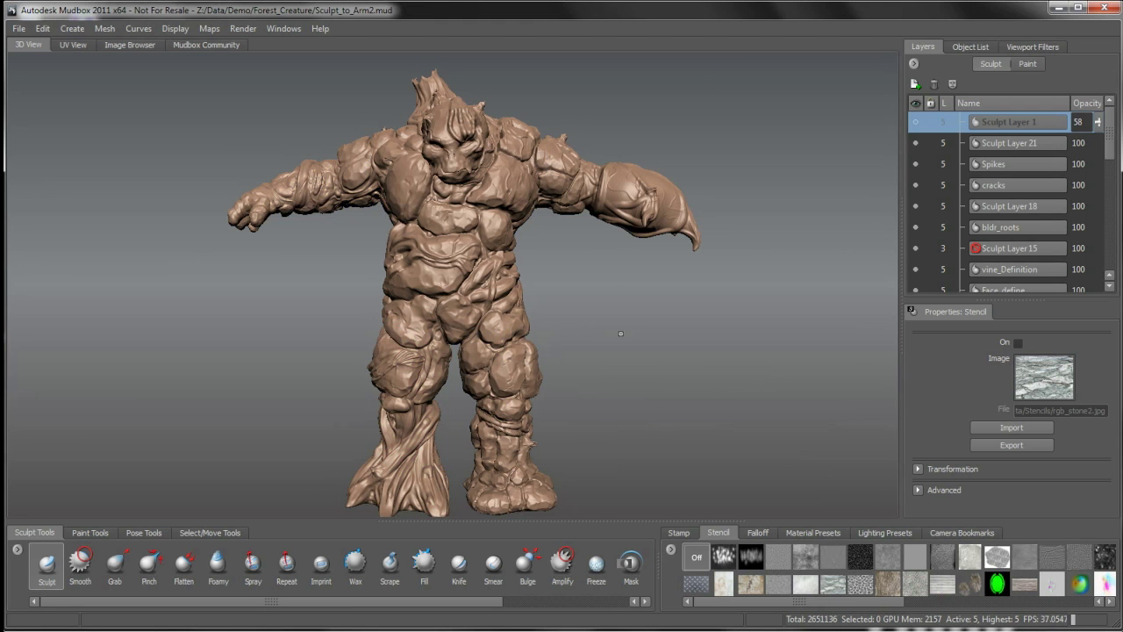
alt+right_drag(620, 333, 646, 334)
alt+middle_drag(646, 334, 627, 361)
alt+right_drag(627, 360, 624, 366)
mouse_move(624, 366)
alt+mouse_down()
mouse_move(601, 386)
mouse_move(672, 254)
alt+mouse_up()
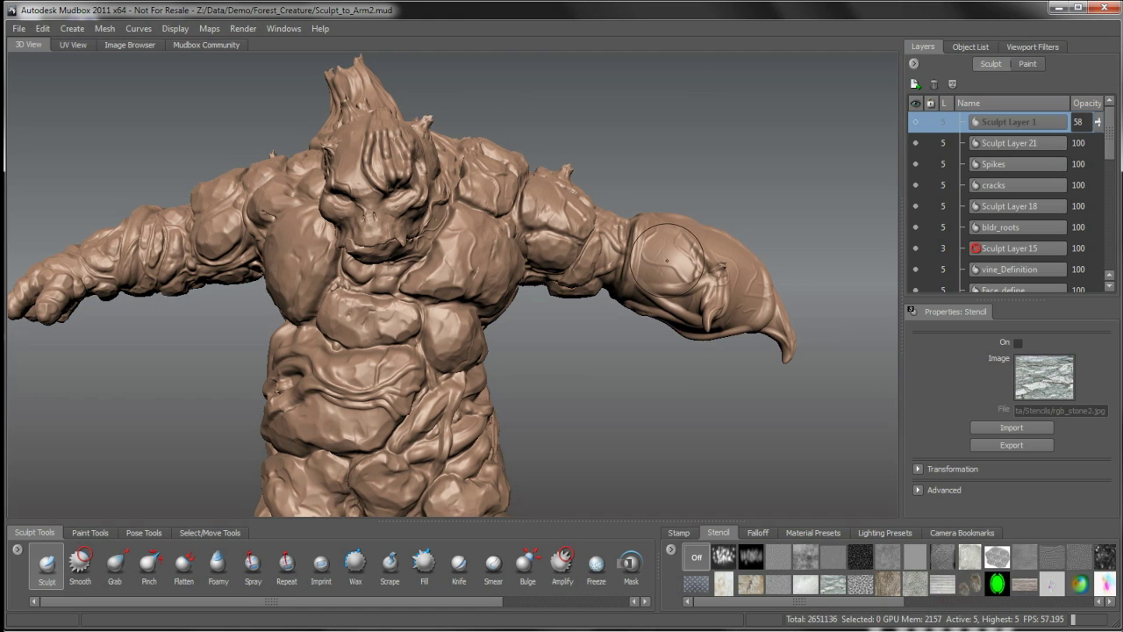
alt+drag(263, 294, 556, 313)
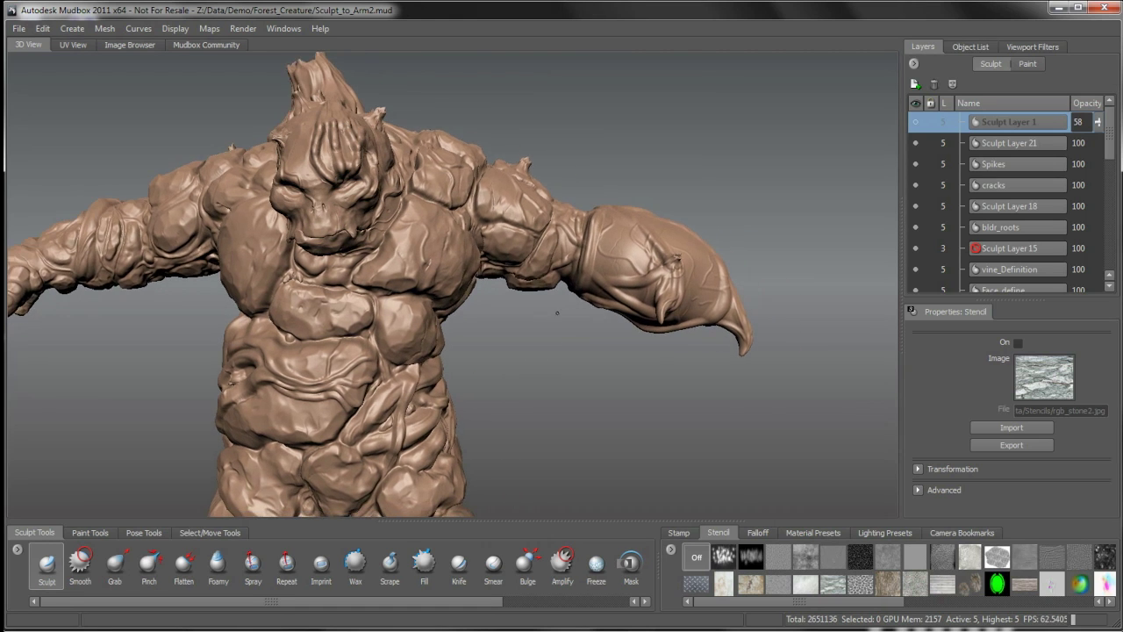